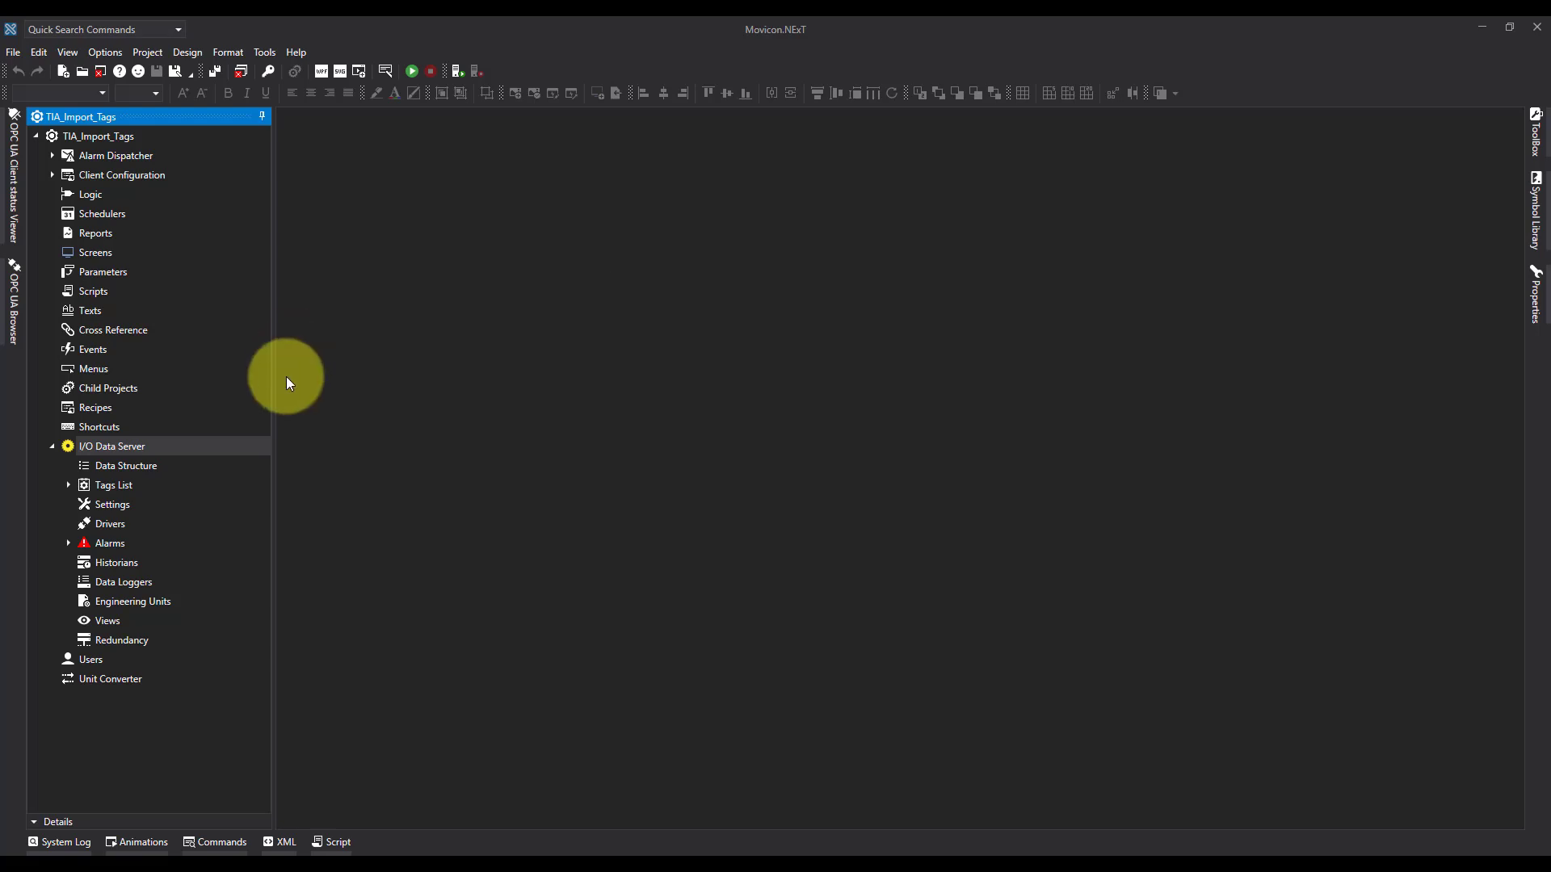
# - Open the I/O Data Server editor's Drivers tab and bring up the driver table's Add New Driver menu
pyautogui.doubleClick(104, 448)
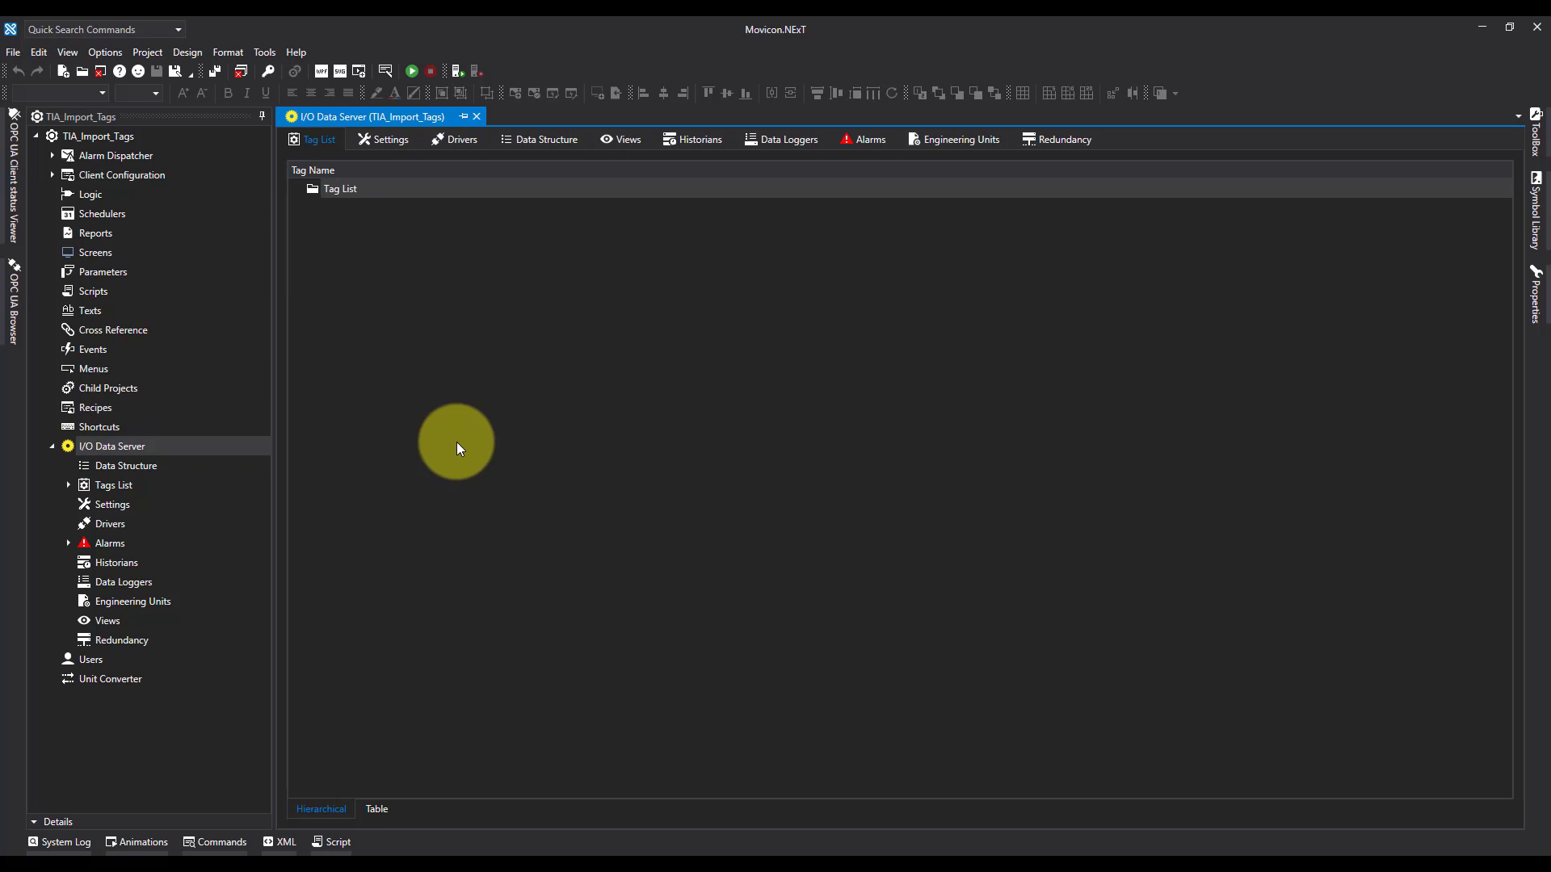
pyautogui.click(463, 137)
pyautogui.rightClick(449, 277)
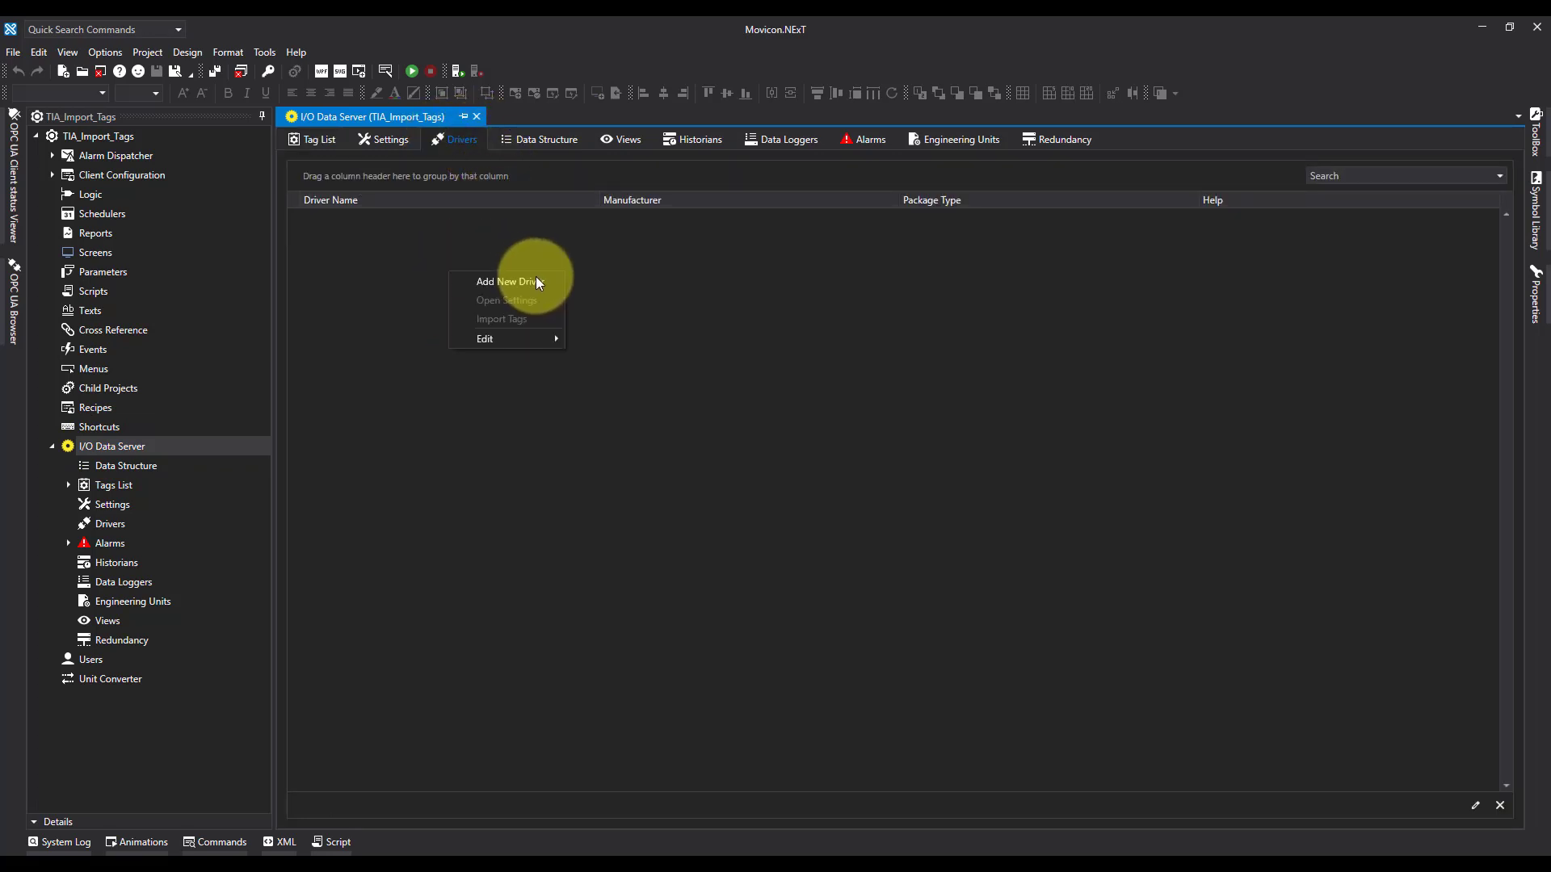
# - Start a new driver and pick Siemens S7 TIA Portal (Symbolic) in the wizard
pyautogui.click(531, 287)
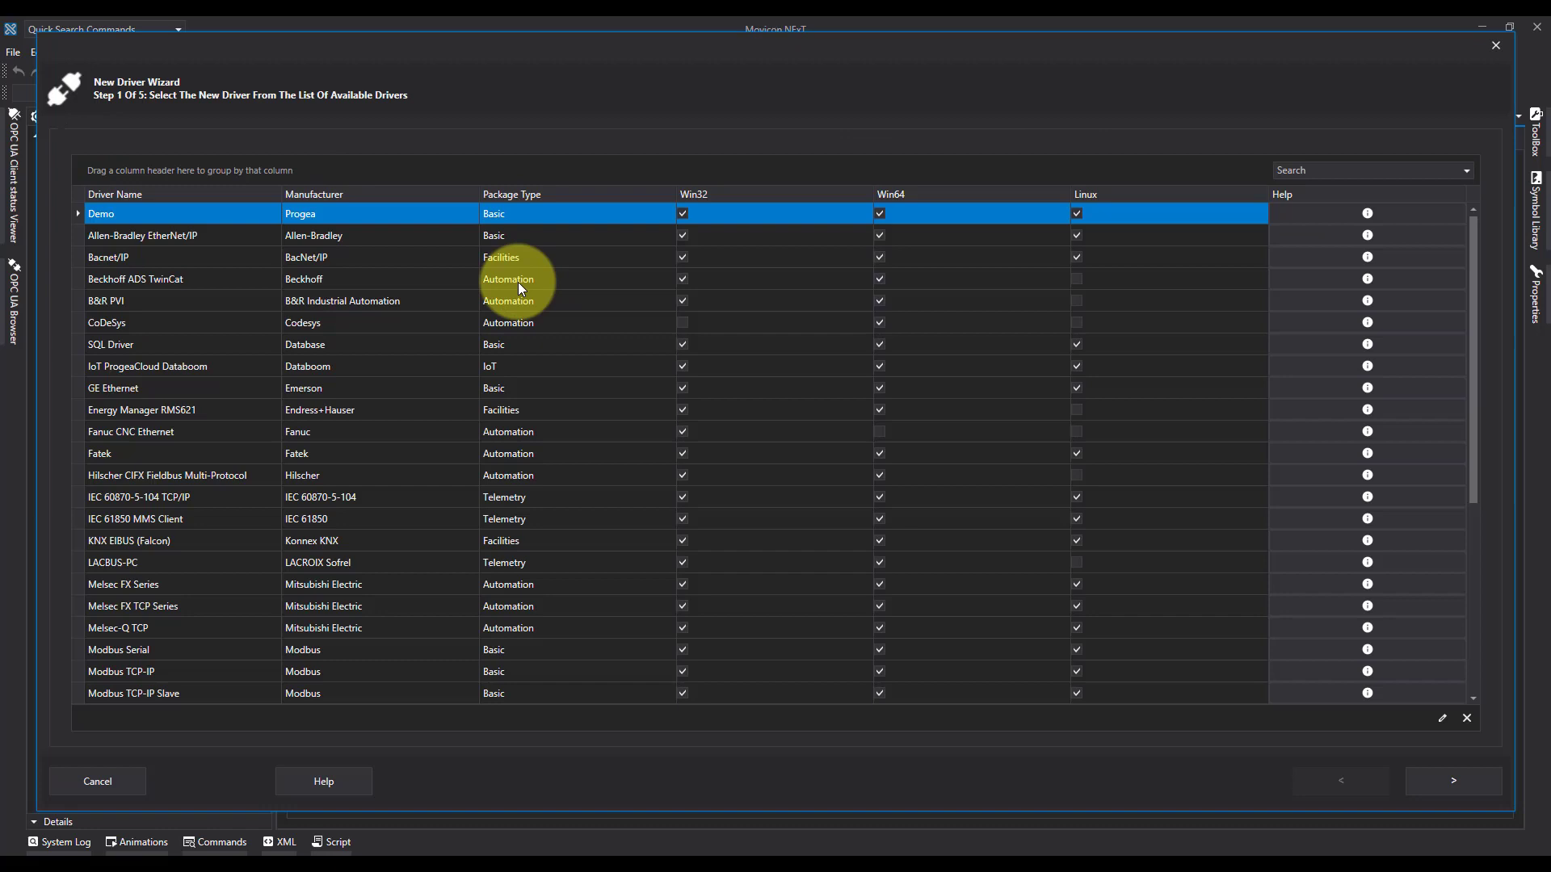
pyautogui.scroll(-3, 273, 418)
pyautogui.scroll(-1, 231, 460)
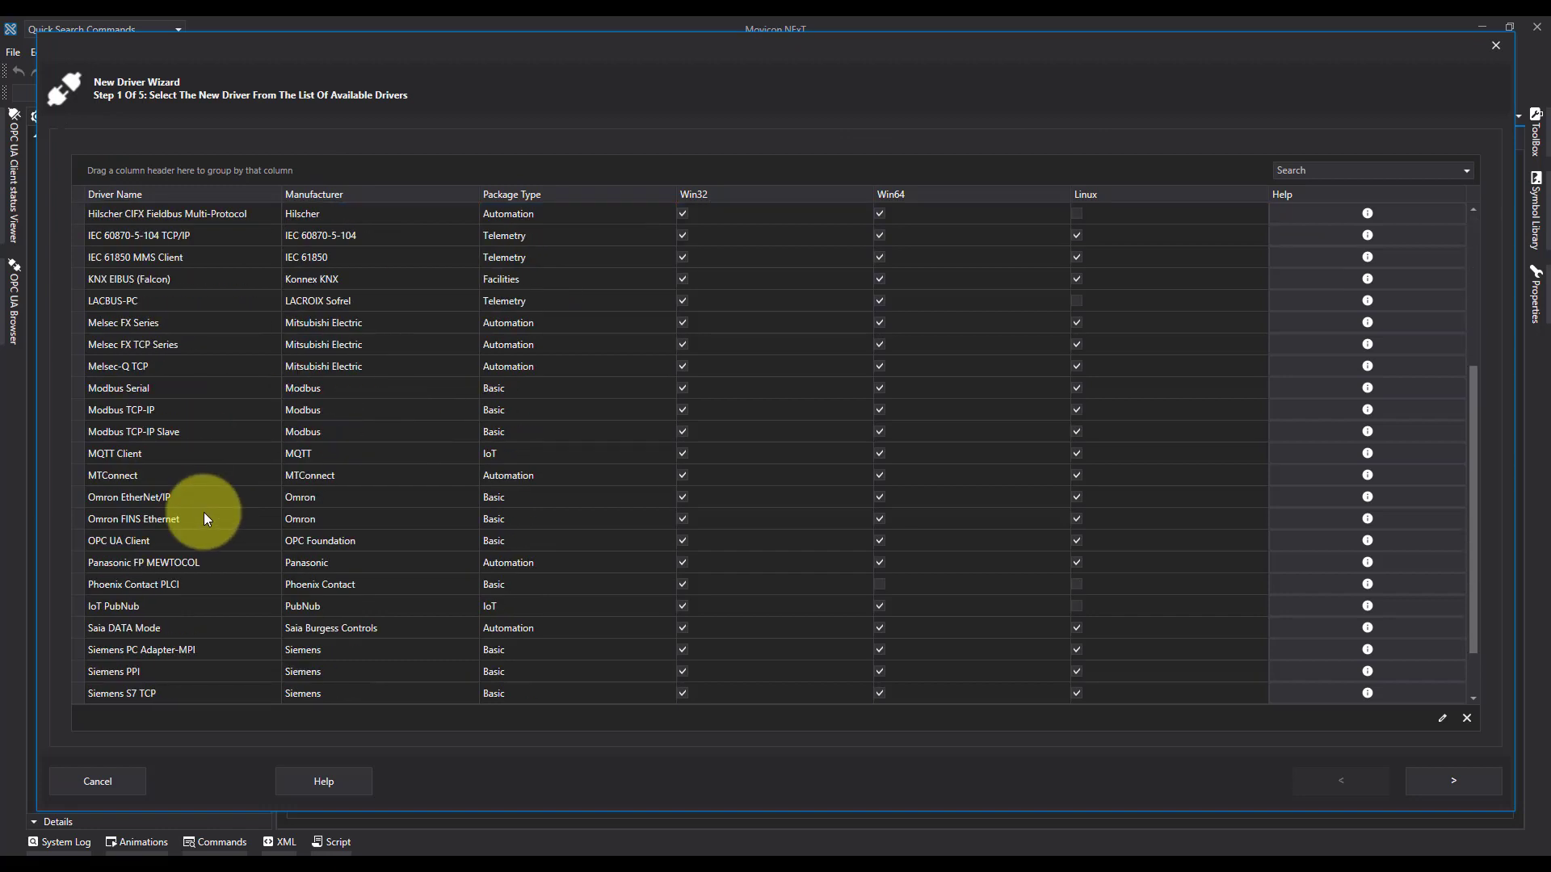
pyautogui.scroll(-1, 203, 513)
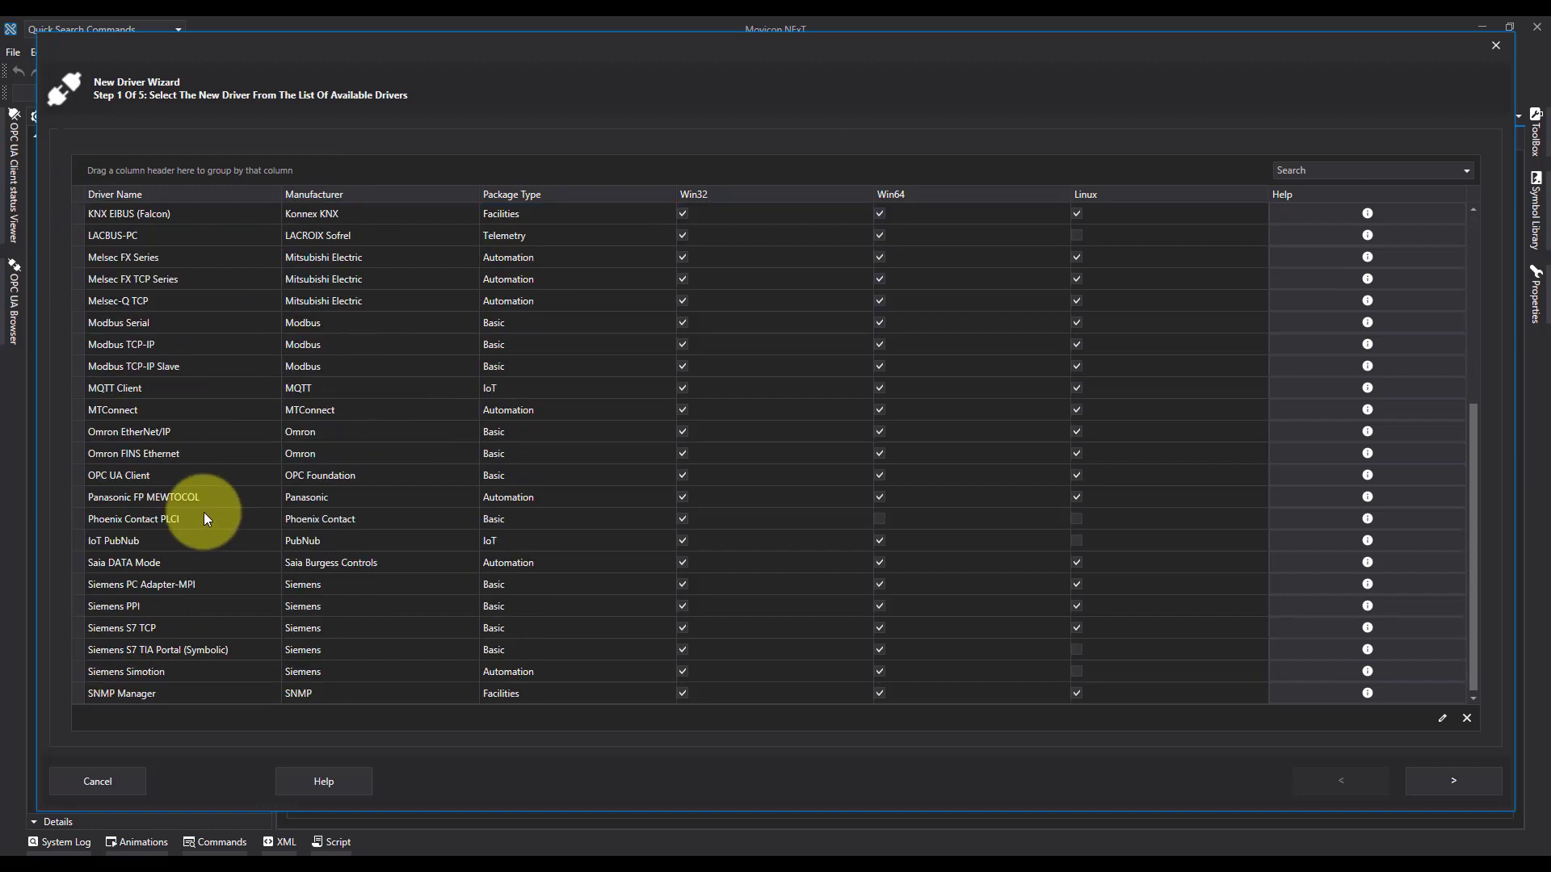
pyautogui.click(173, 648)
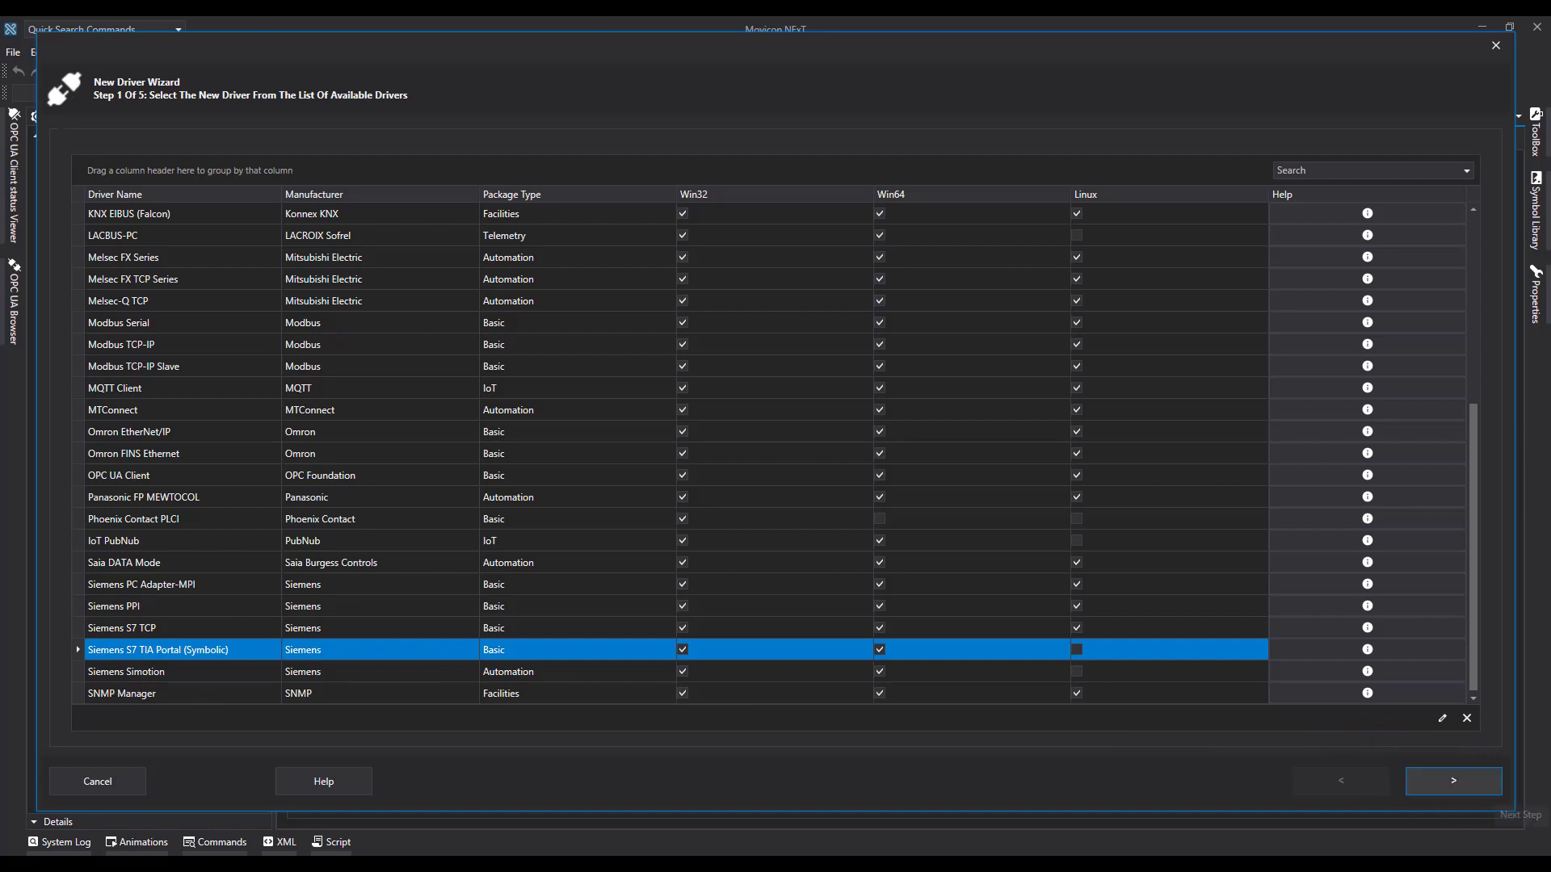
# - Complete the wizard with host name 192.168.0.1 and the default Station0 settings
pyautogui.click(1472, 787)
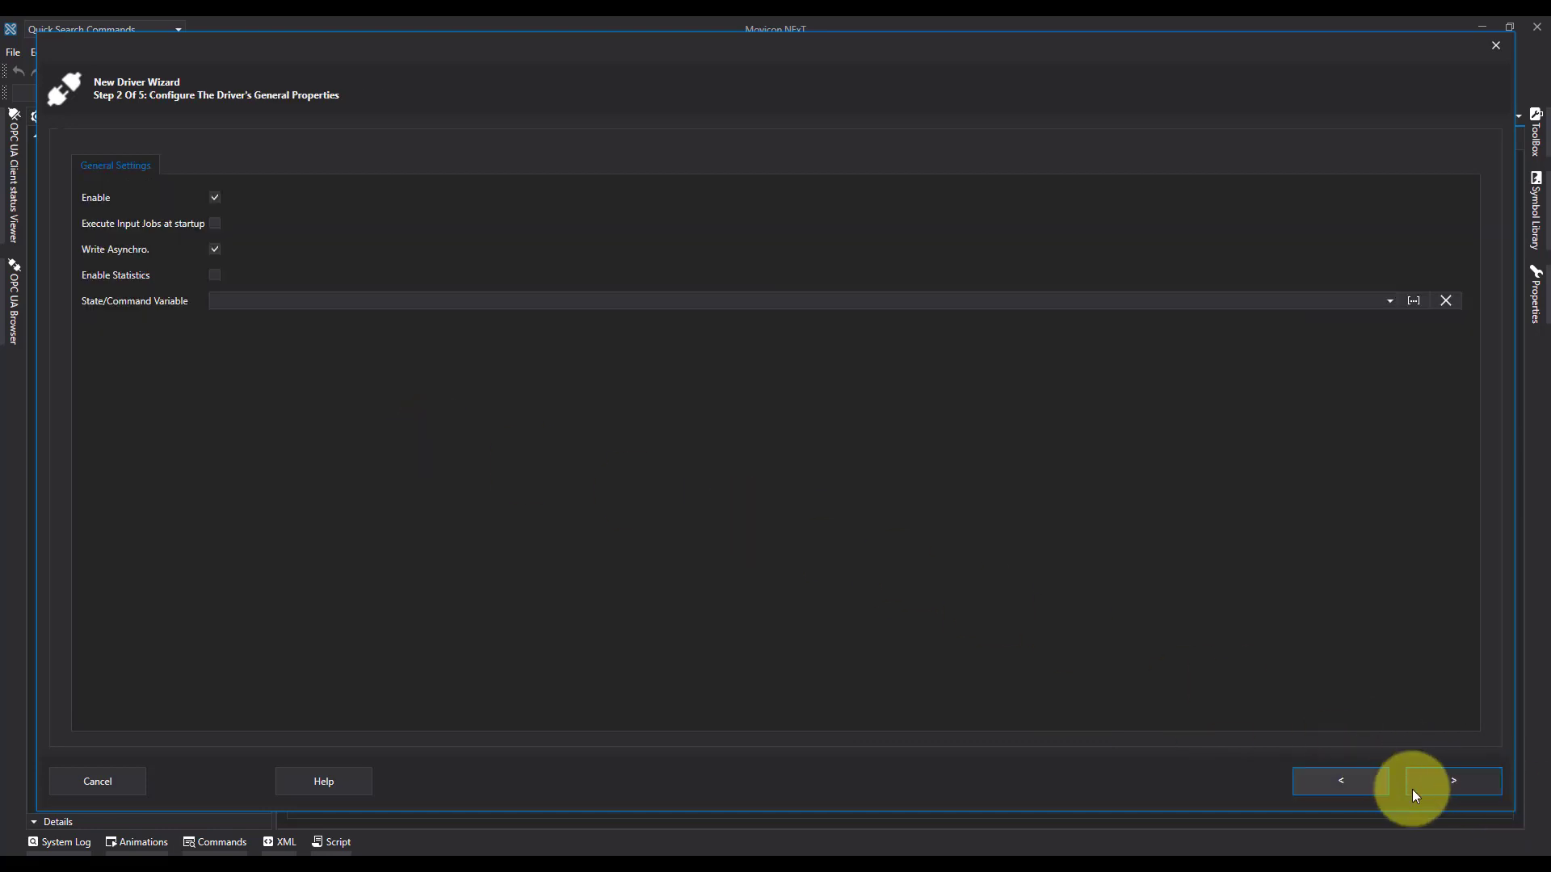
pyautogui.click(1450, 782)
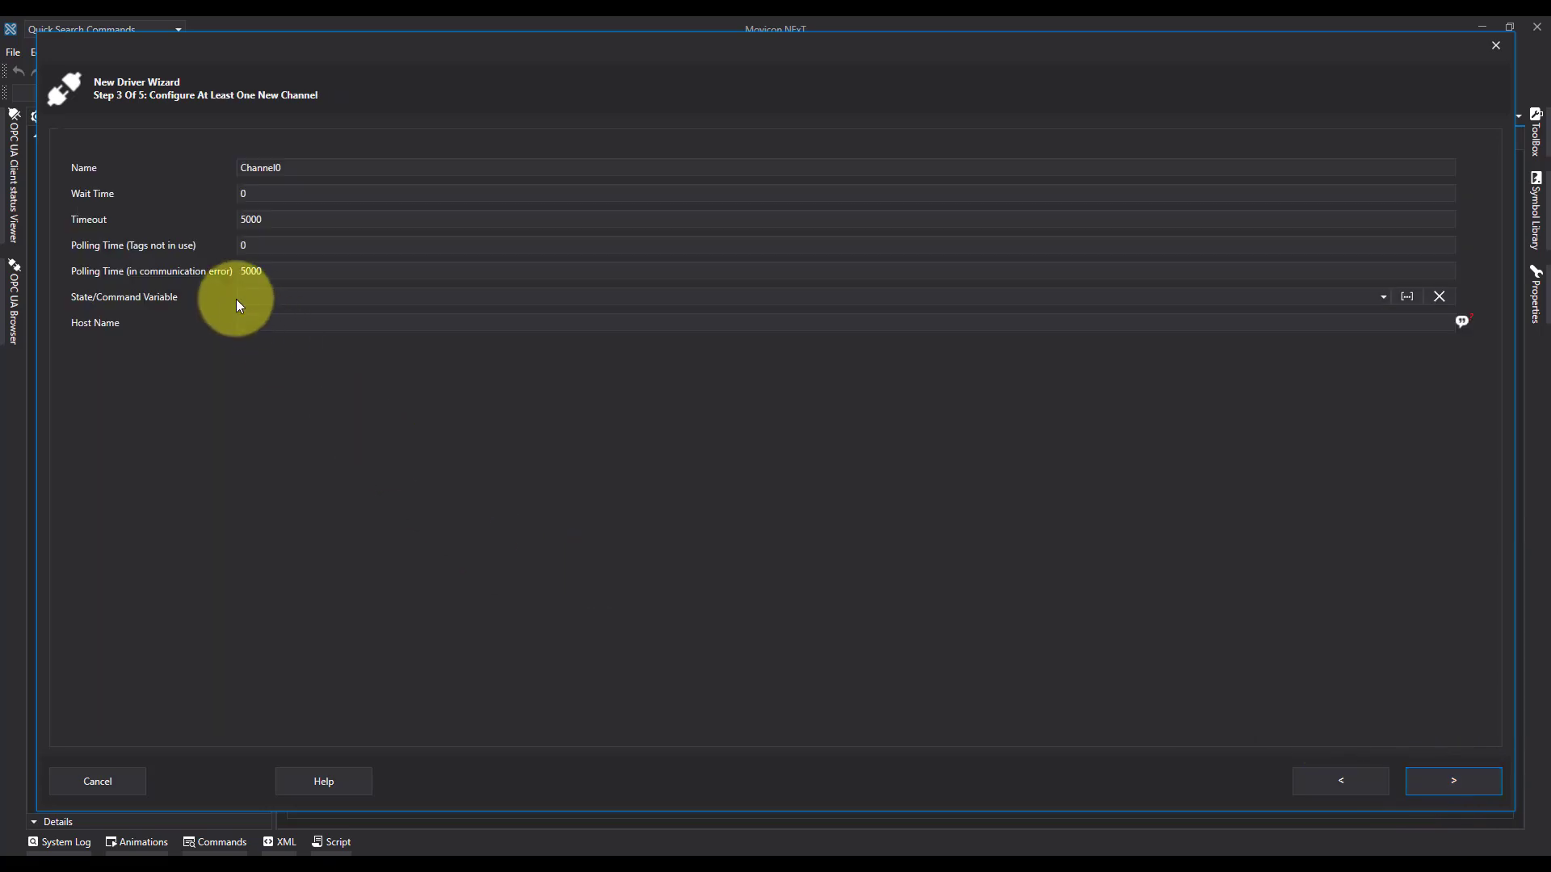
pyautogui.click(243, 323)
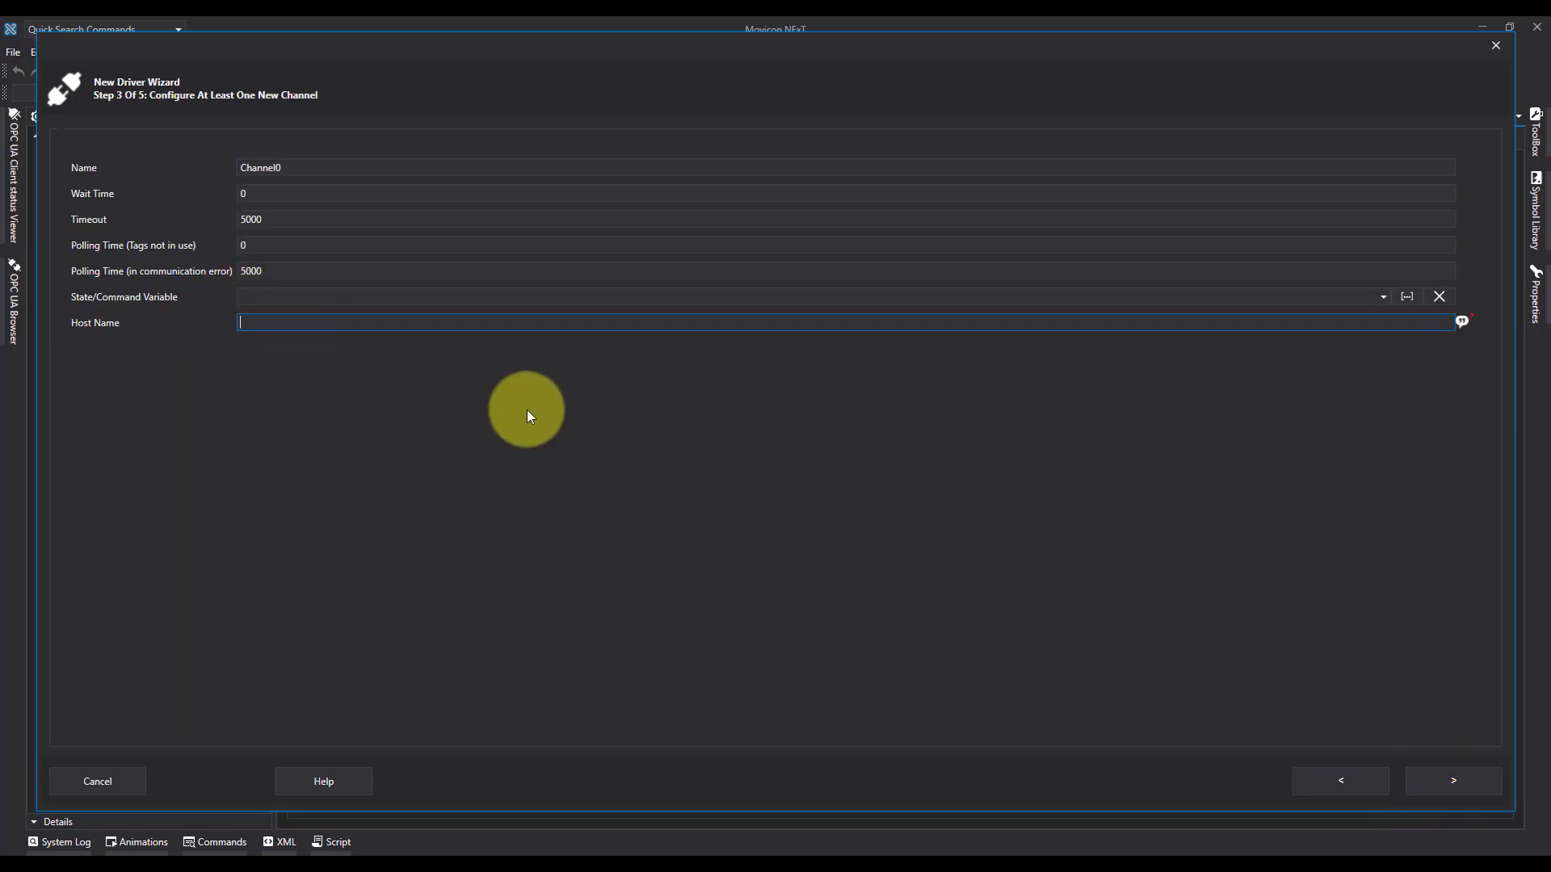
pyautogui.write('192.168.0.')
pyautogui.write('1')
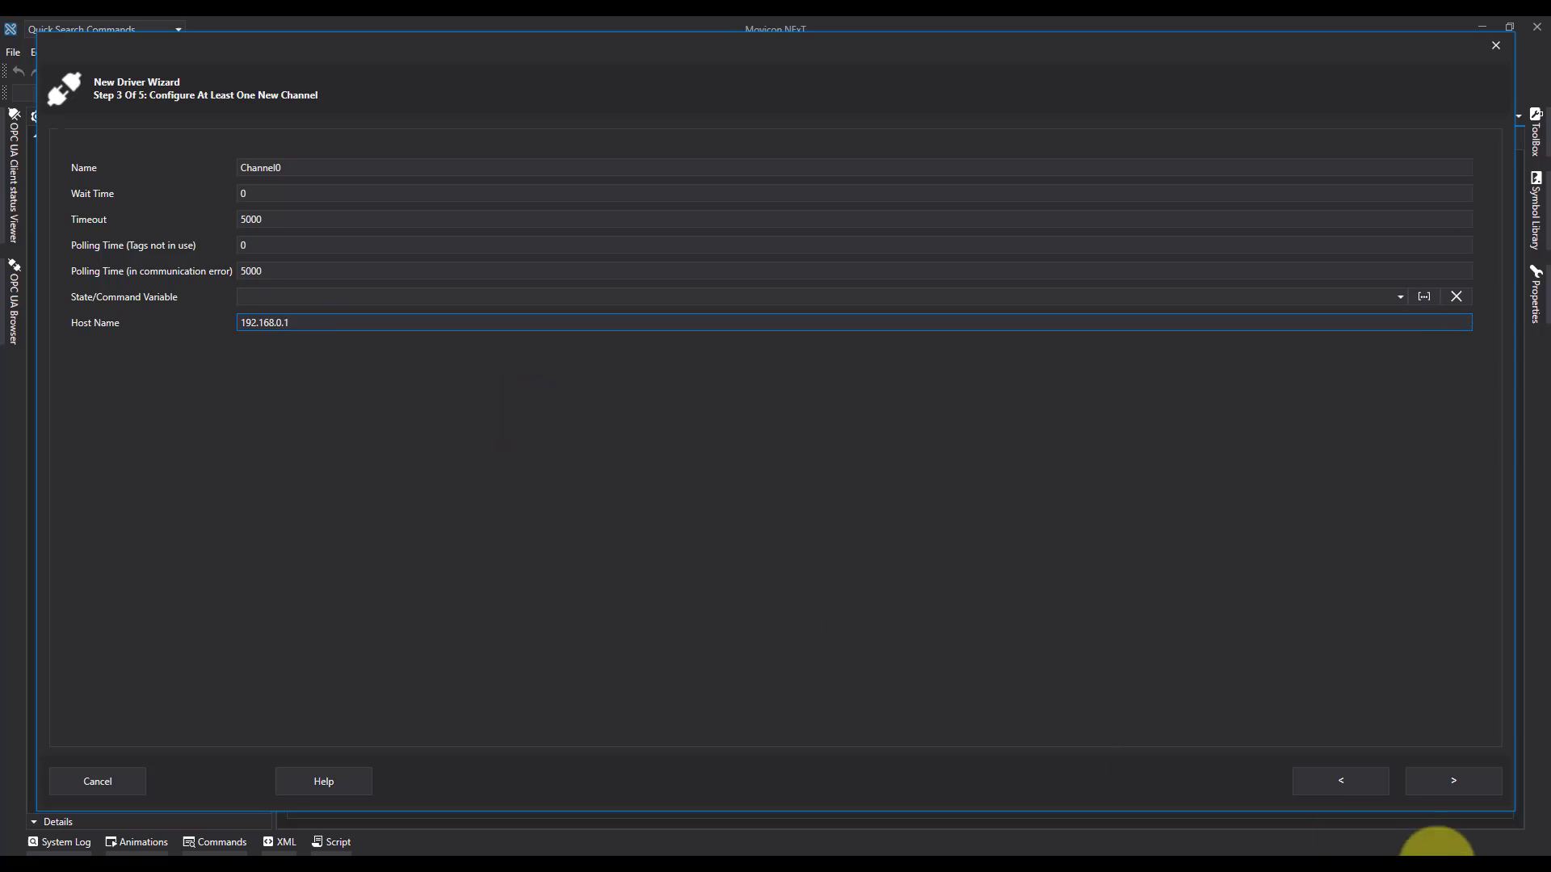
pyautogui.click(1445, 781)
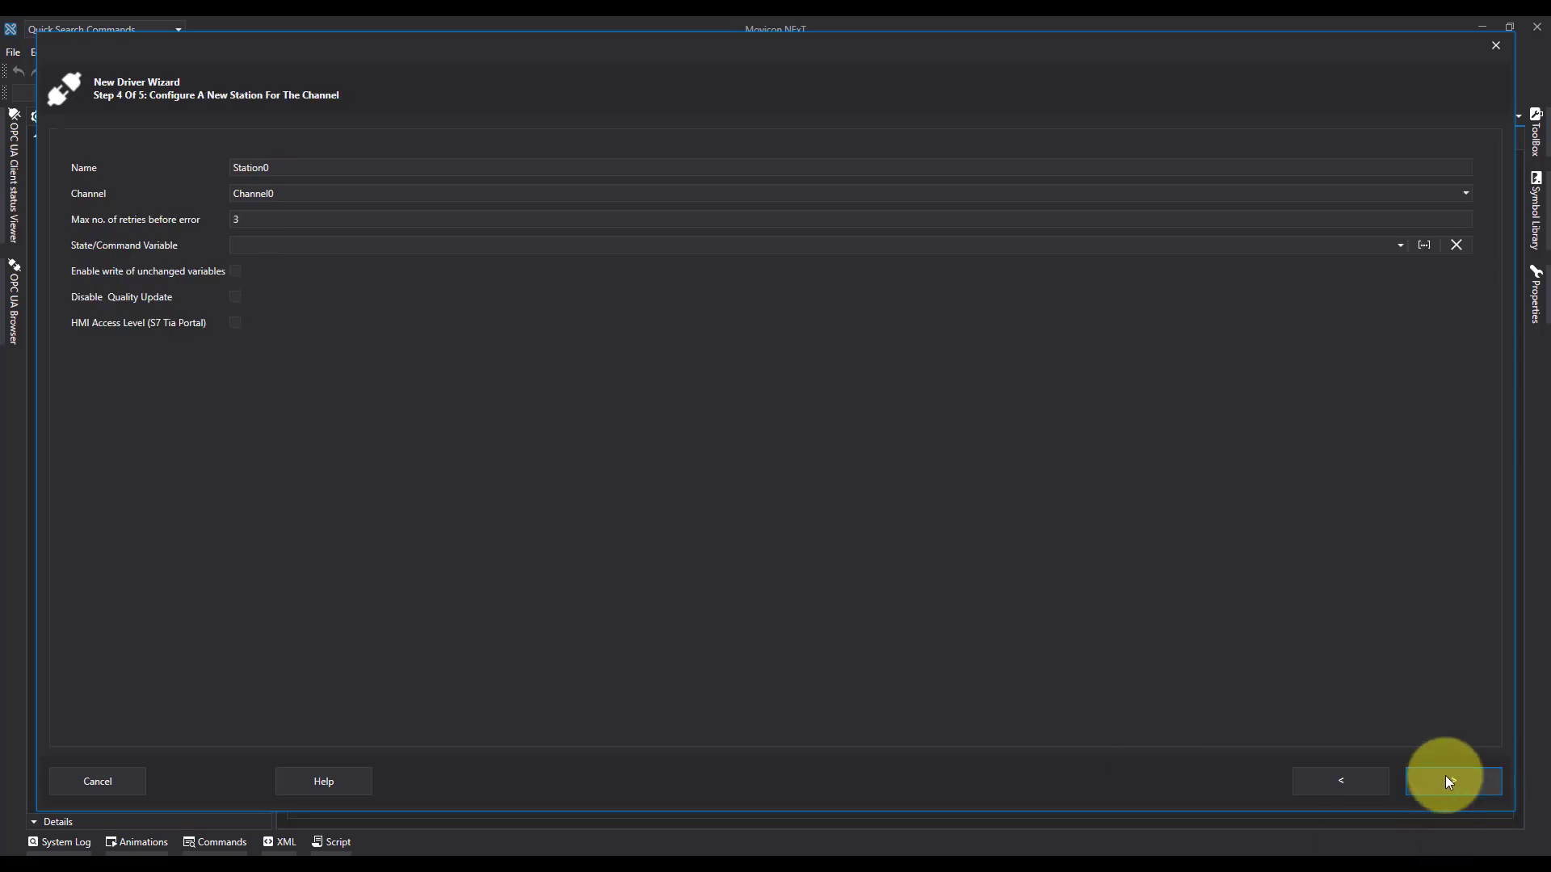
pyautogui.click(1446, 777)
pyautogui.click(228, 783)
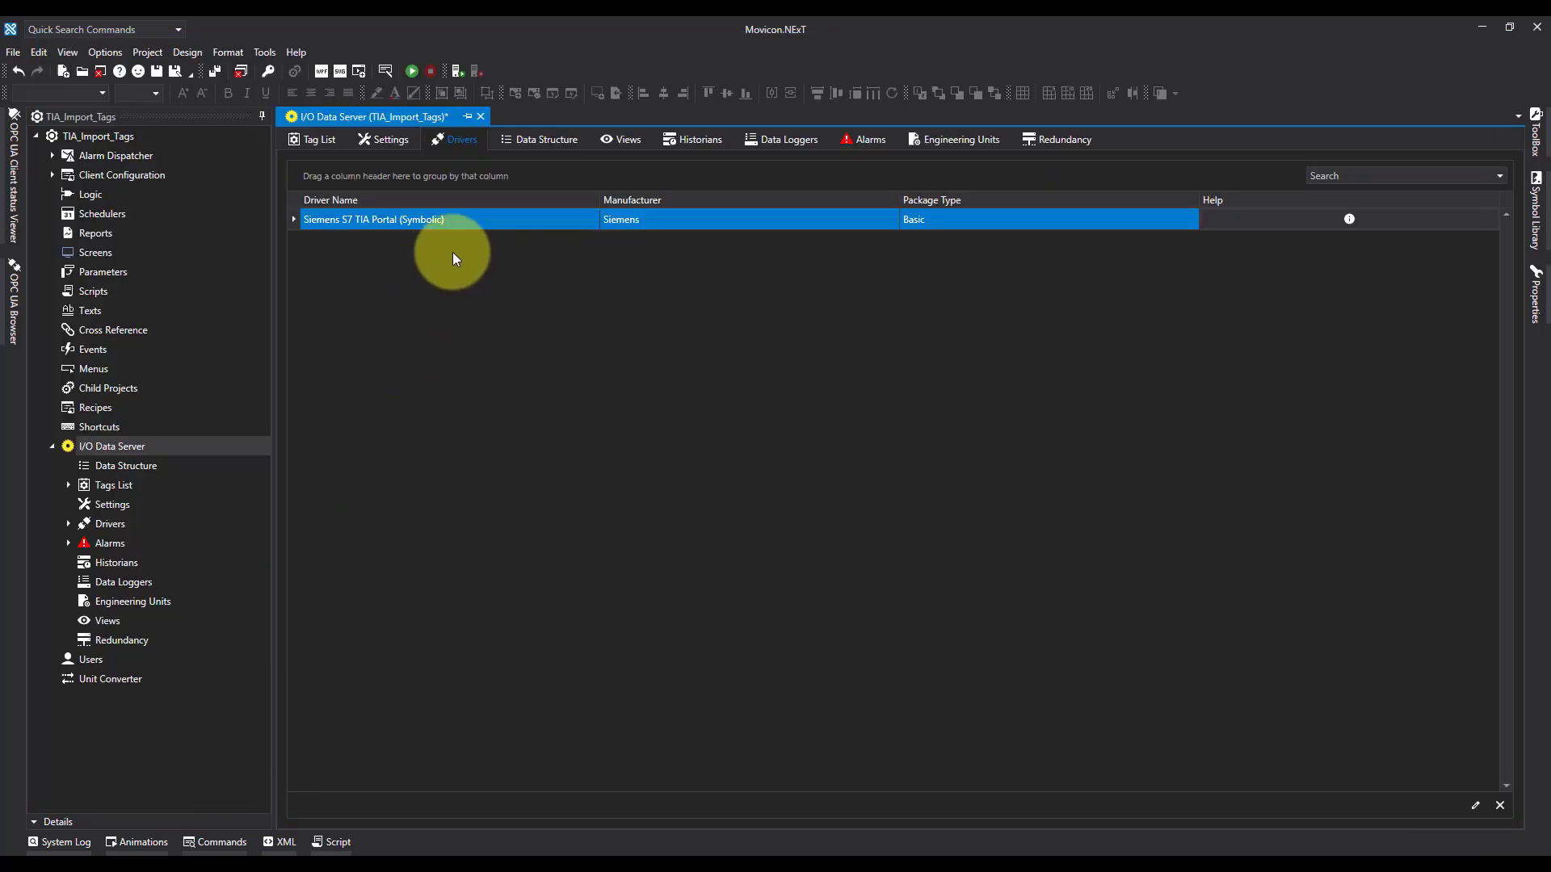
# - Choose Import Tags from the Siemens S7 TIA Portal (Symbolic) driver's context menu
pyautogui.rightClick(346, 221)
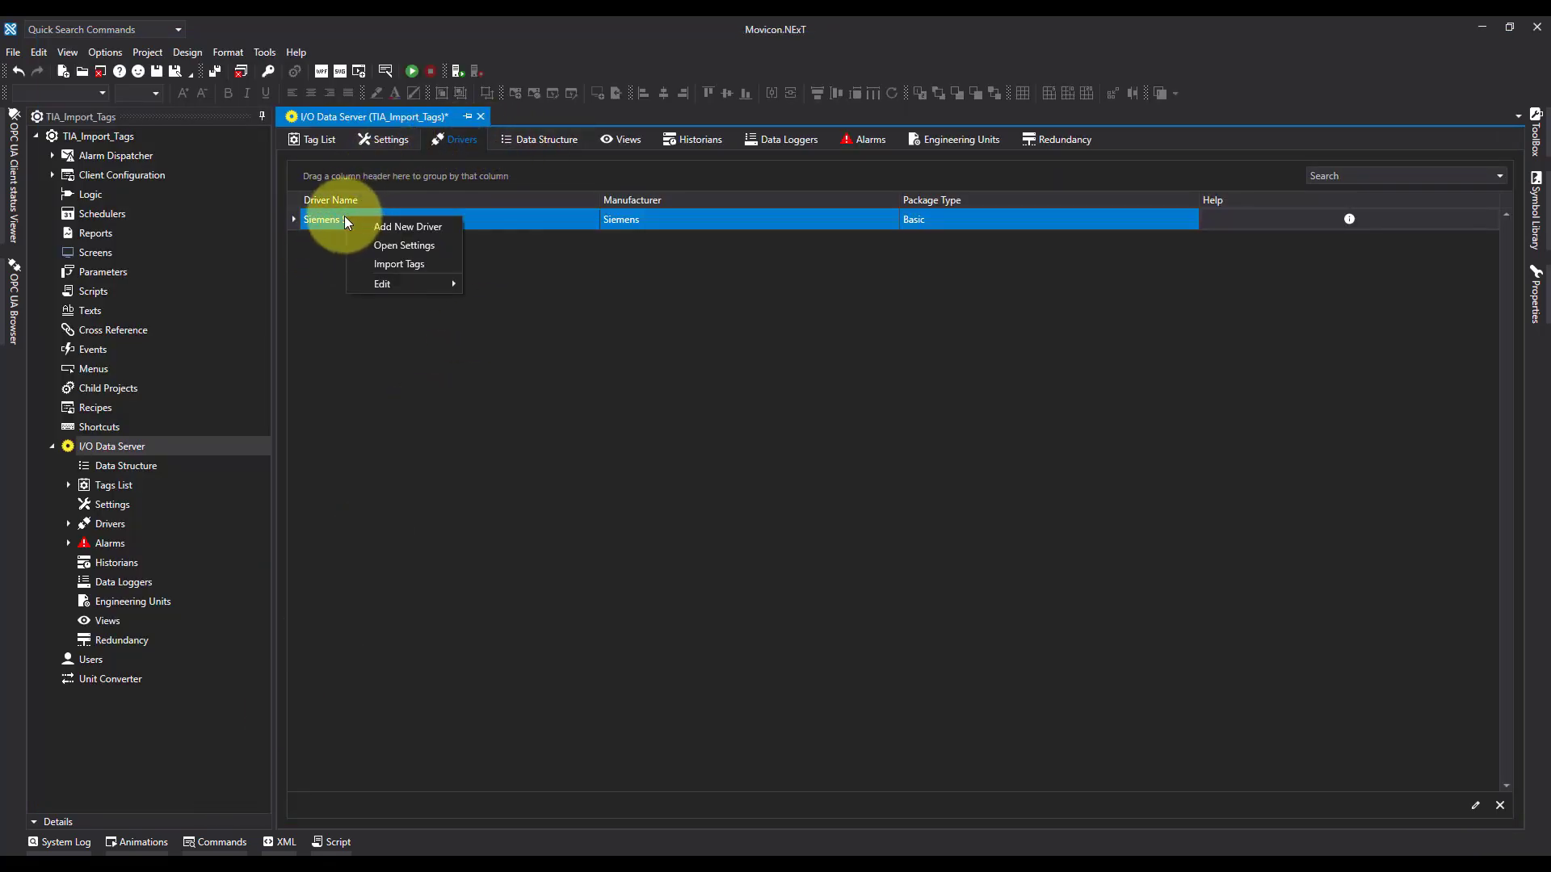
pyautogui.click(431, 266)
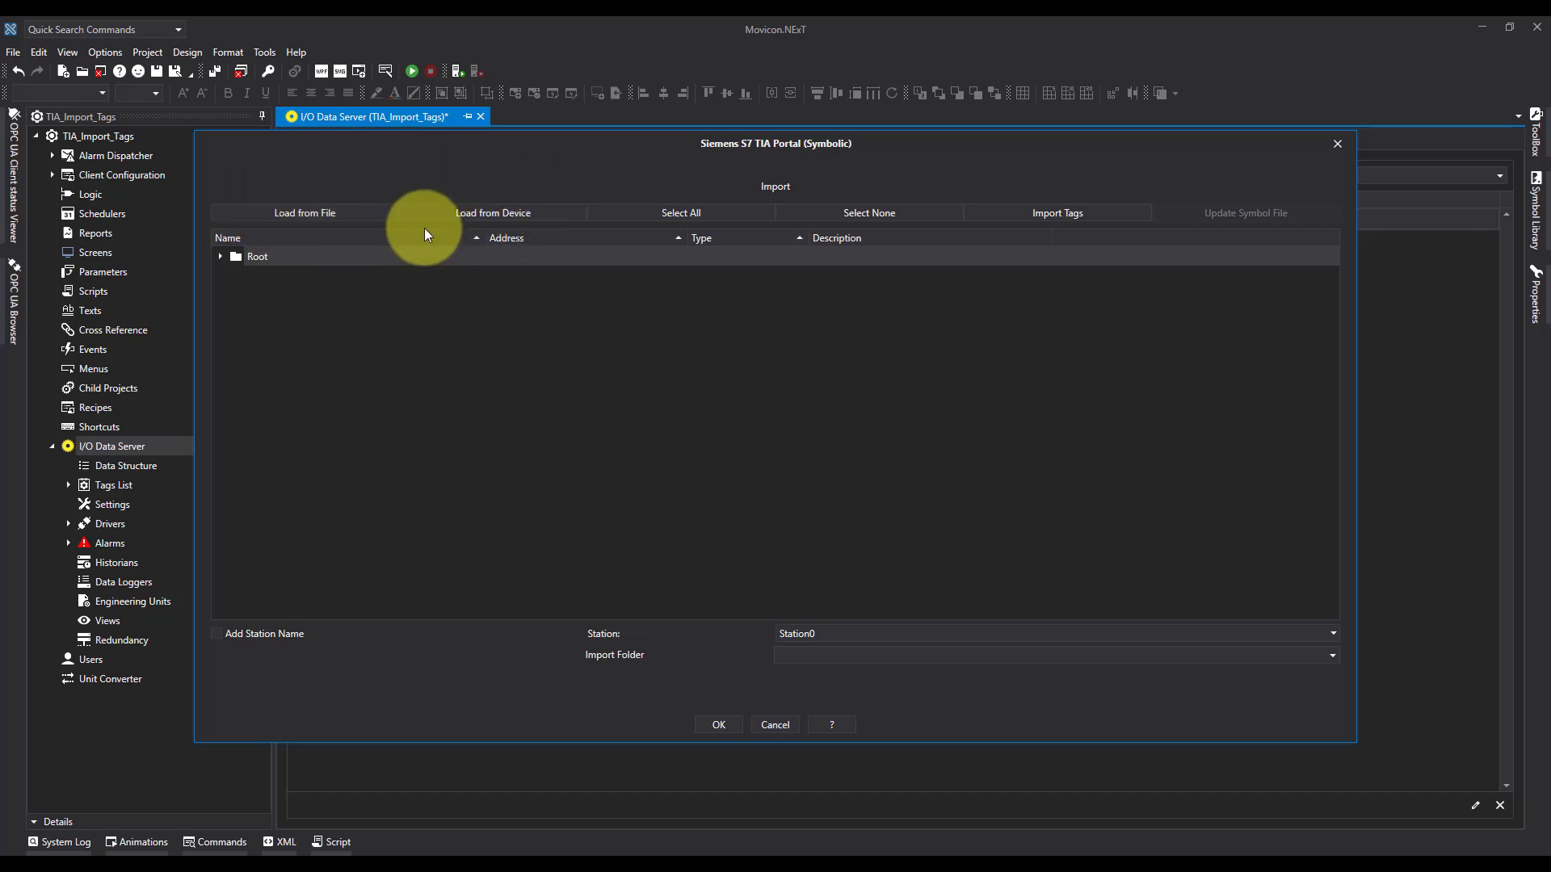
# - Load the PLC block tags from the device into the import list
pyautogui.click(516, 212)
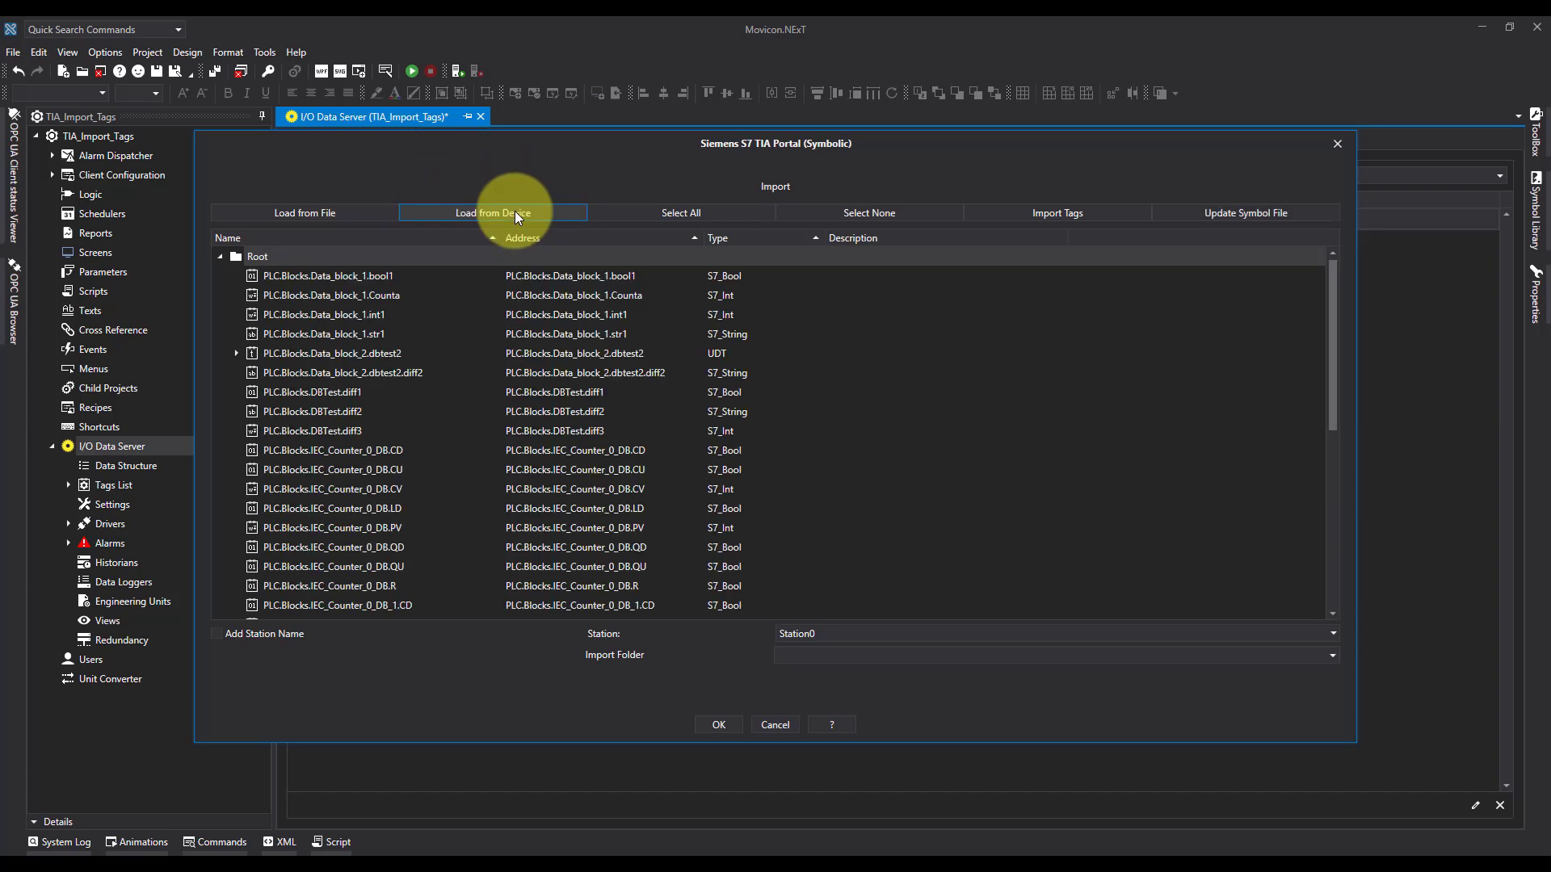
pyautogui.scroll(-4, 411, 366)
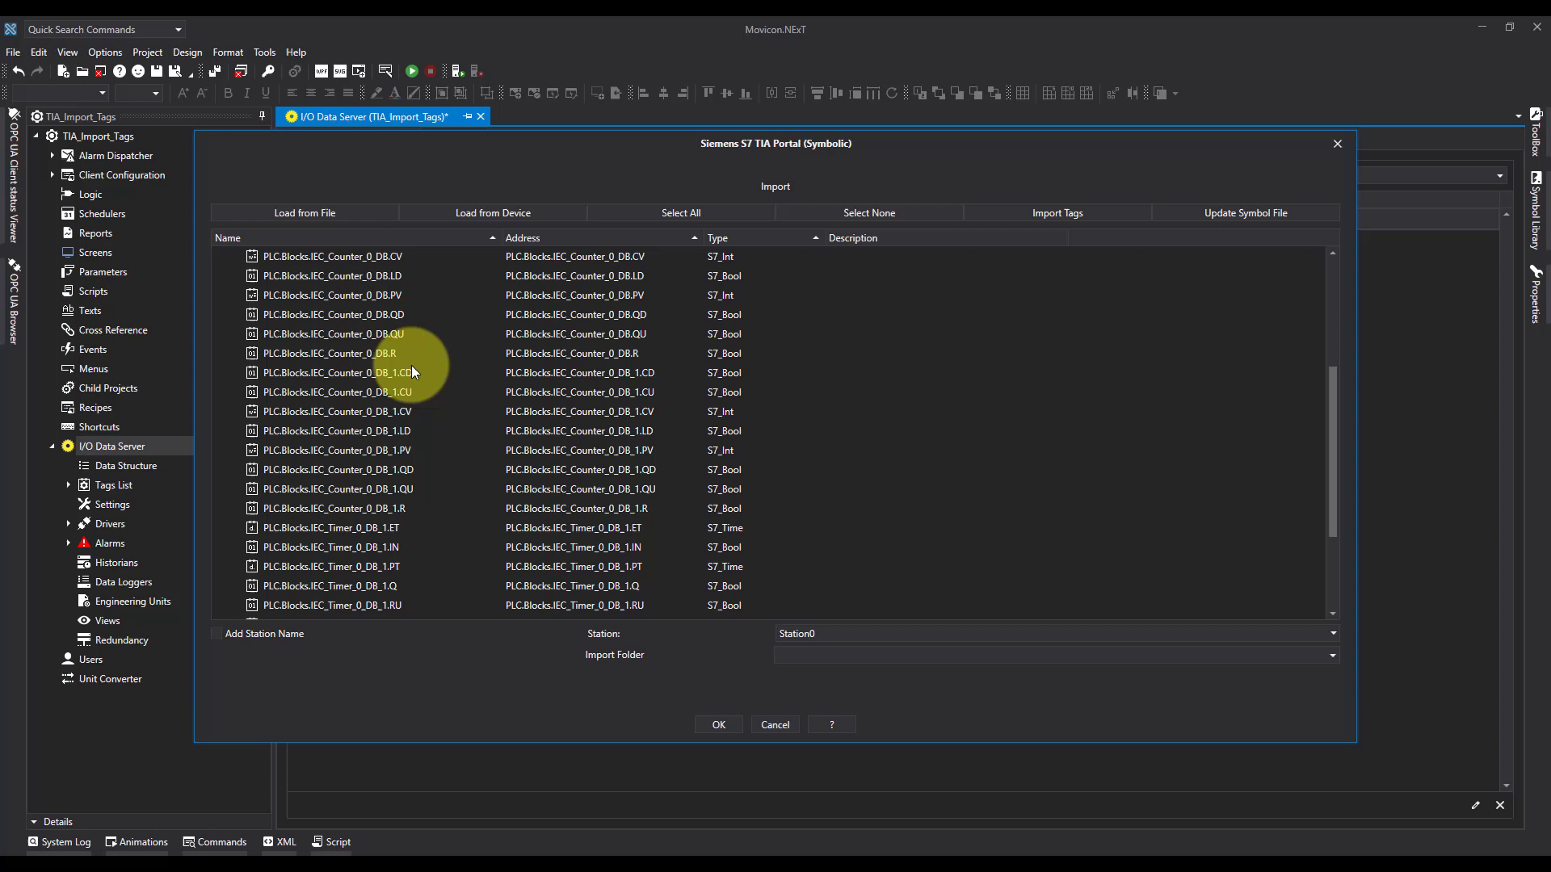
pyautogui.scroll(-3, 411, 365)
pyautogui.scroll(7, 409, 366)
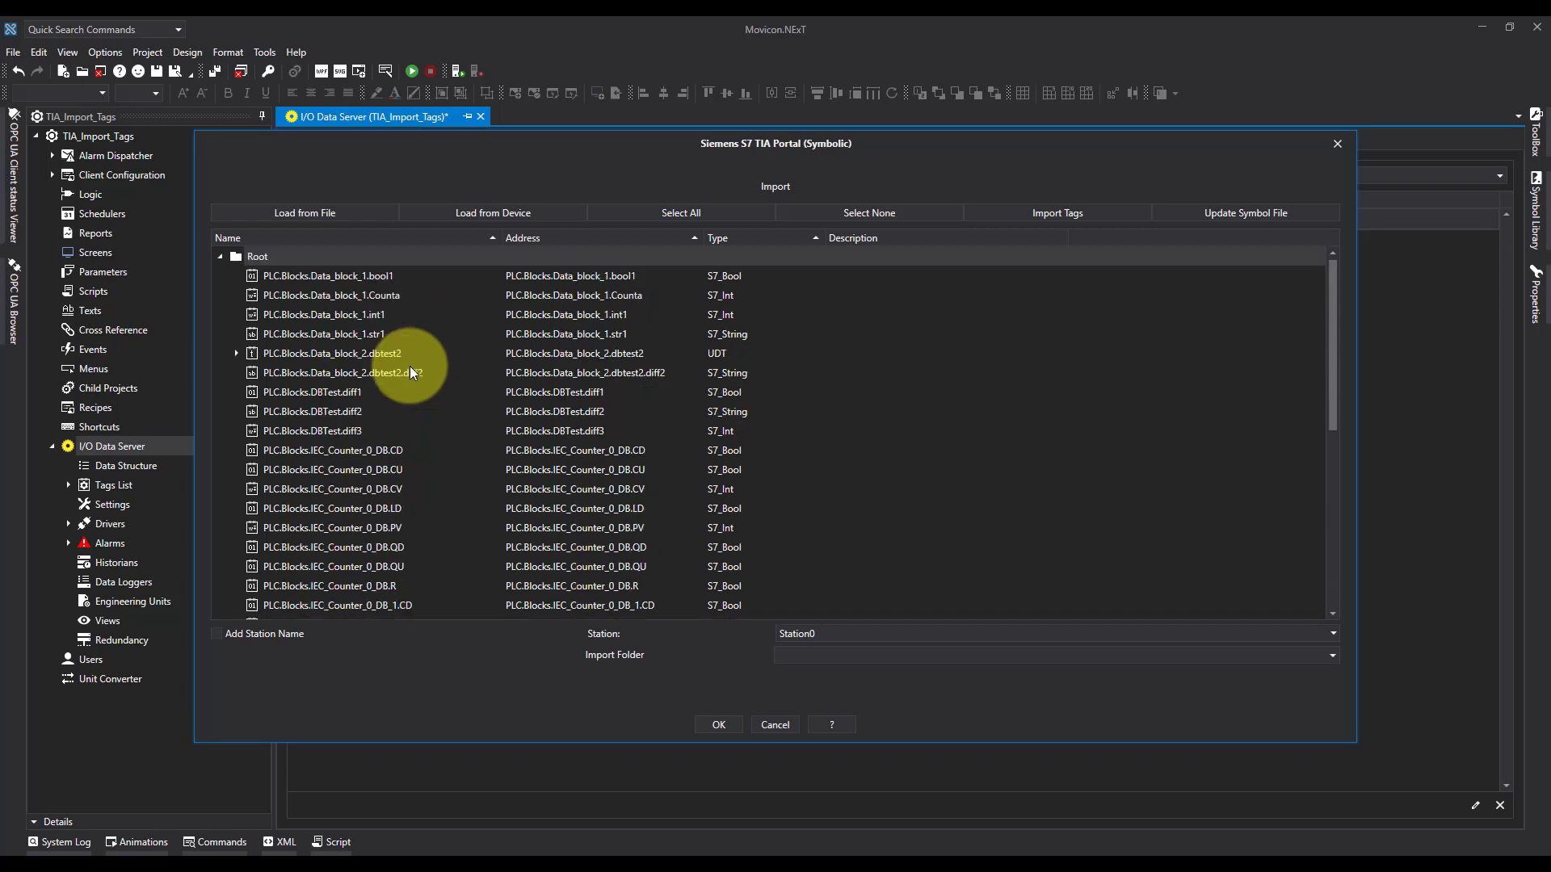
# - Select all tags, then deselect every IEC_Counter_0_DB tag
pyautogui.click(682, 215)
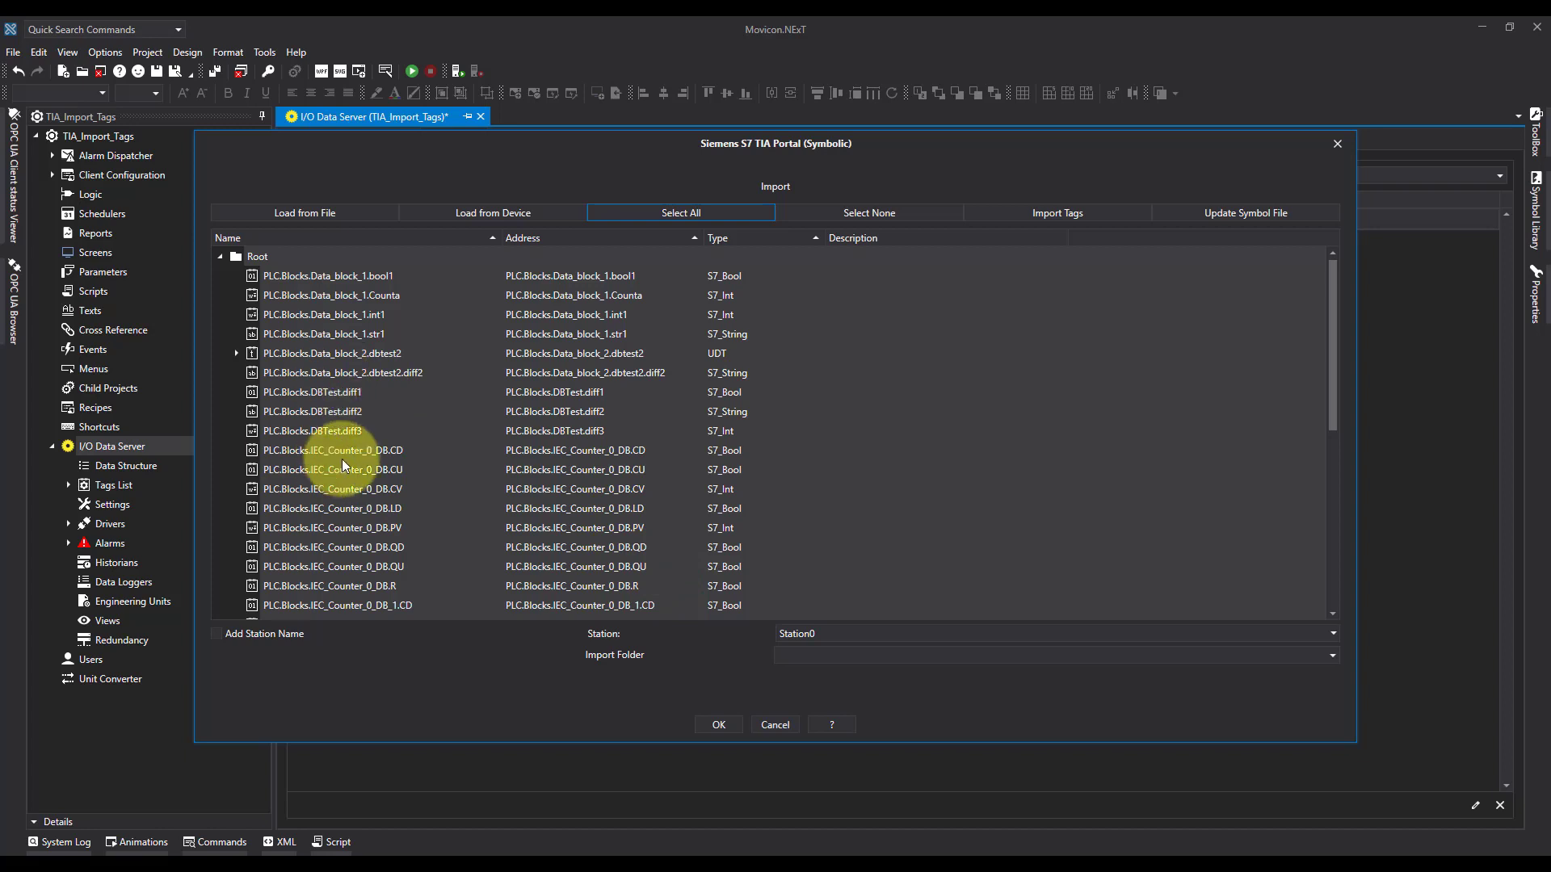
pyautogui.scroll(-3, 347, 428)
pyautogui.scroll(-2, 348, 427)
pyautogui.scroll(2, 349, 428)
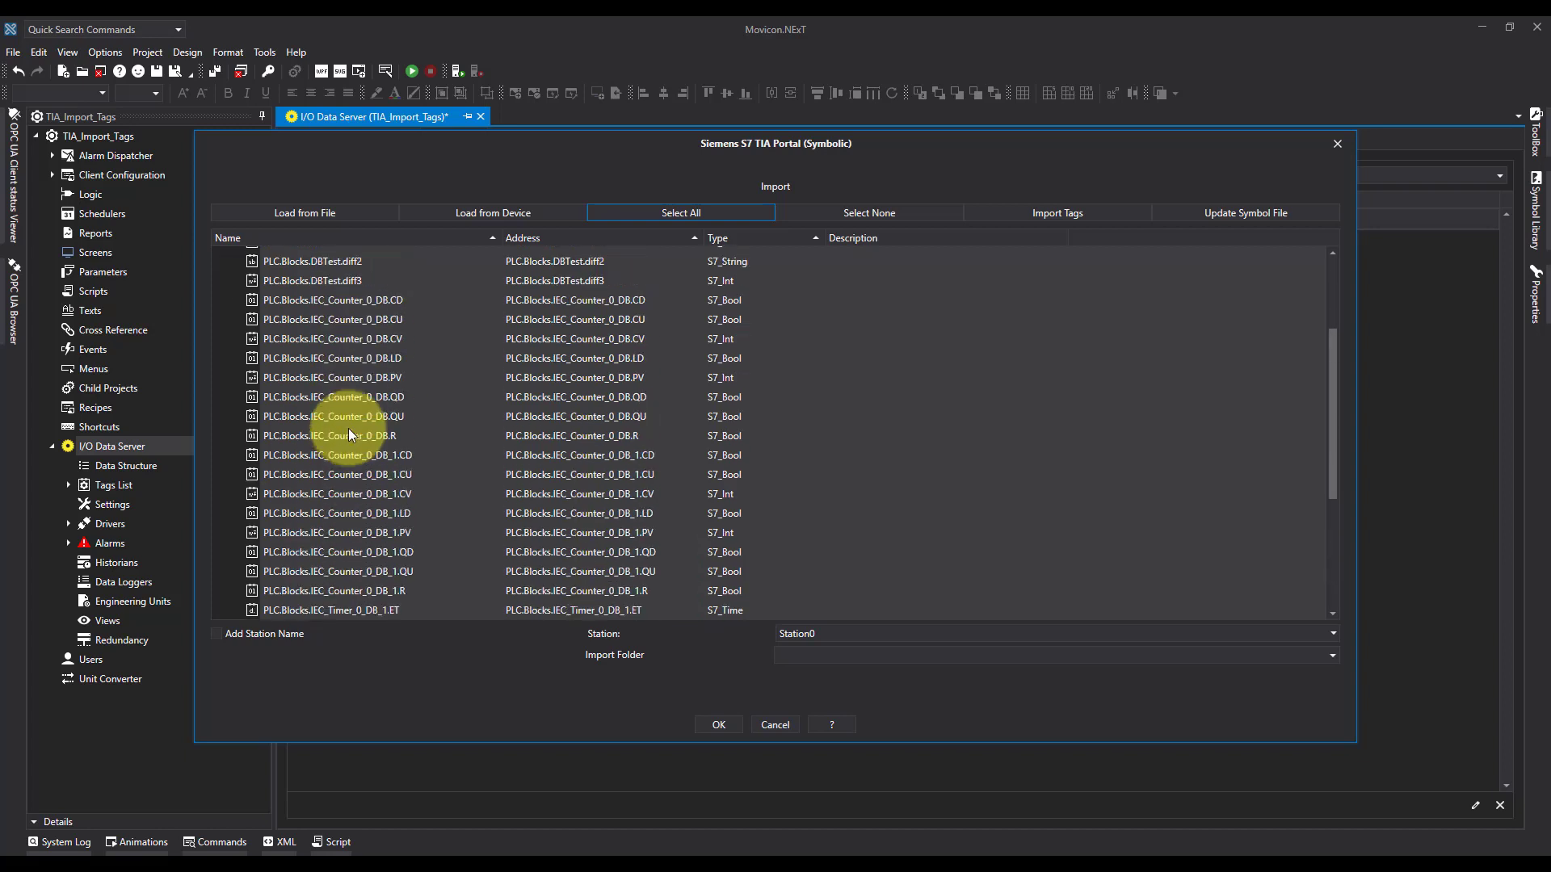
pyautogui.scroll(3, 348, 428)
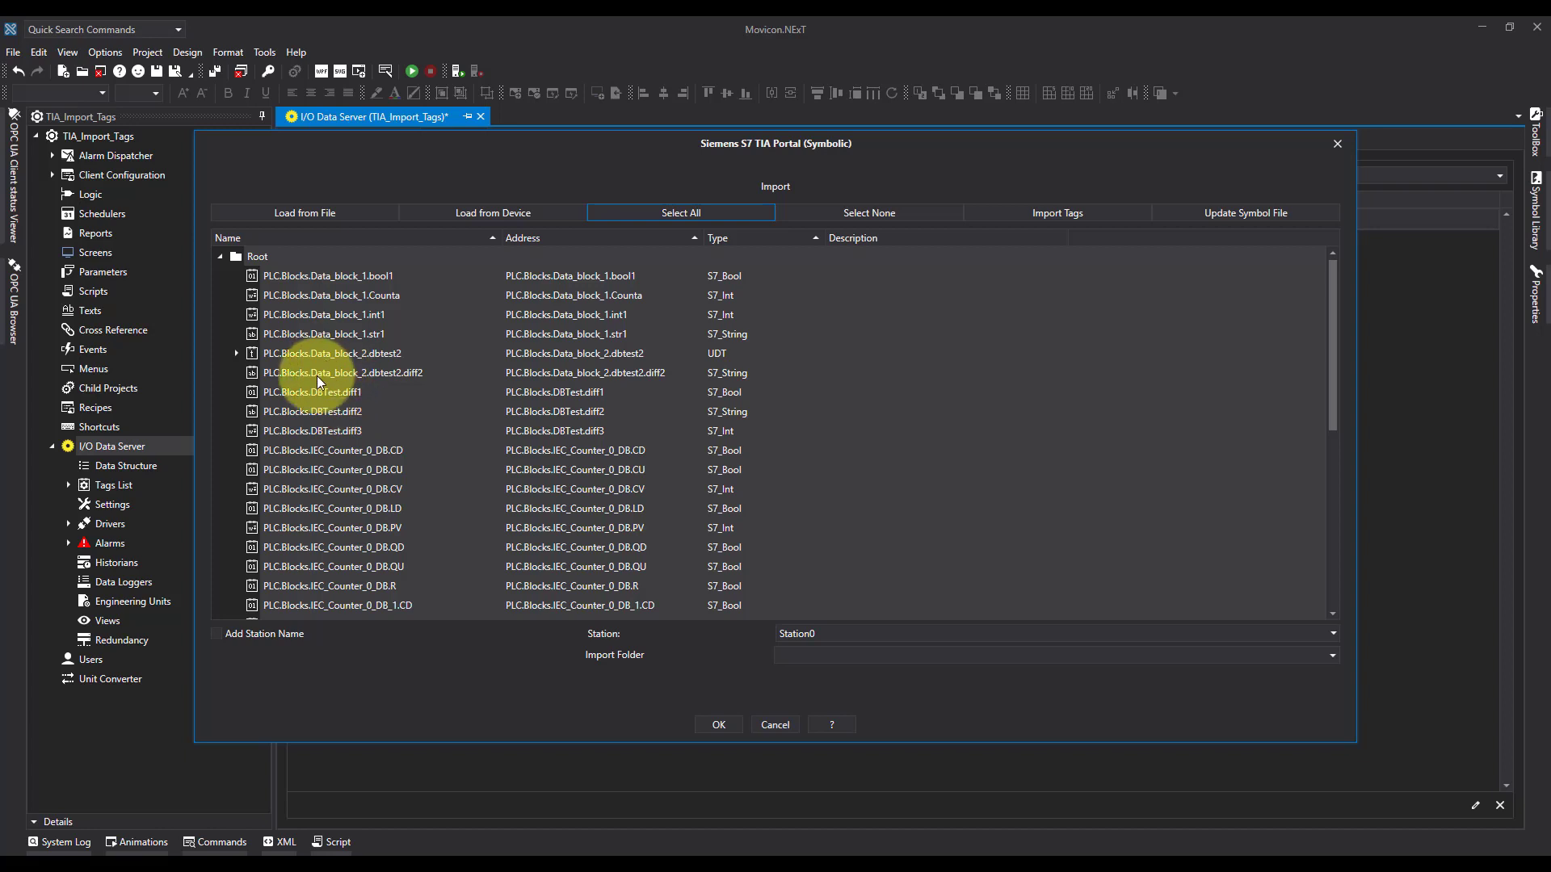
pyautogui.keyDown('ctrl'); pyautogui.click(347, 450); pyautogui.keyUp('ctrl')
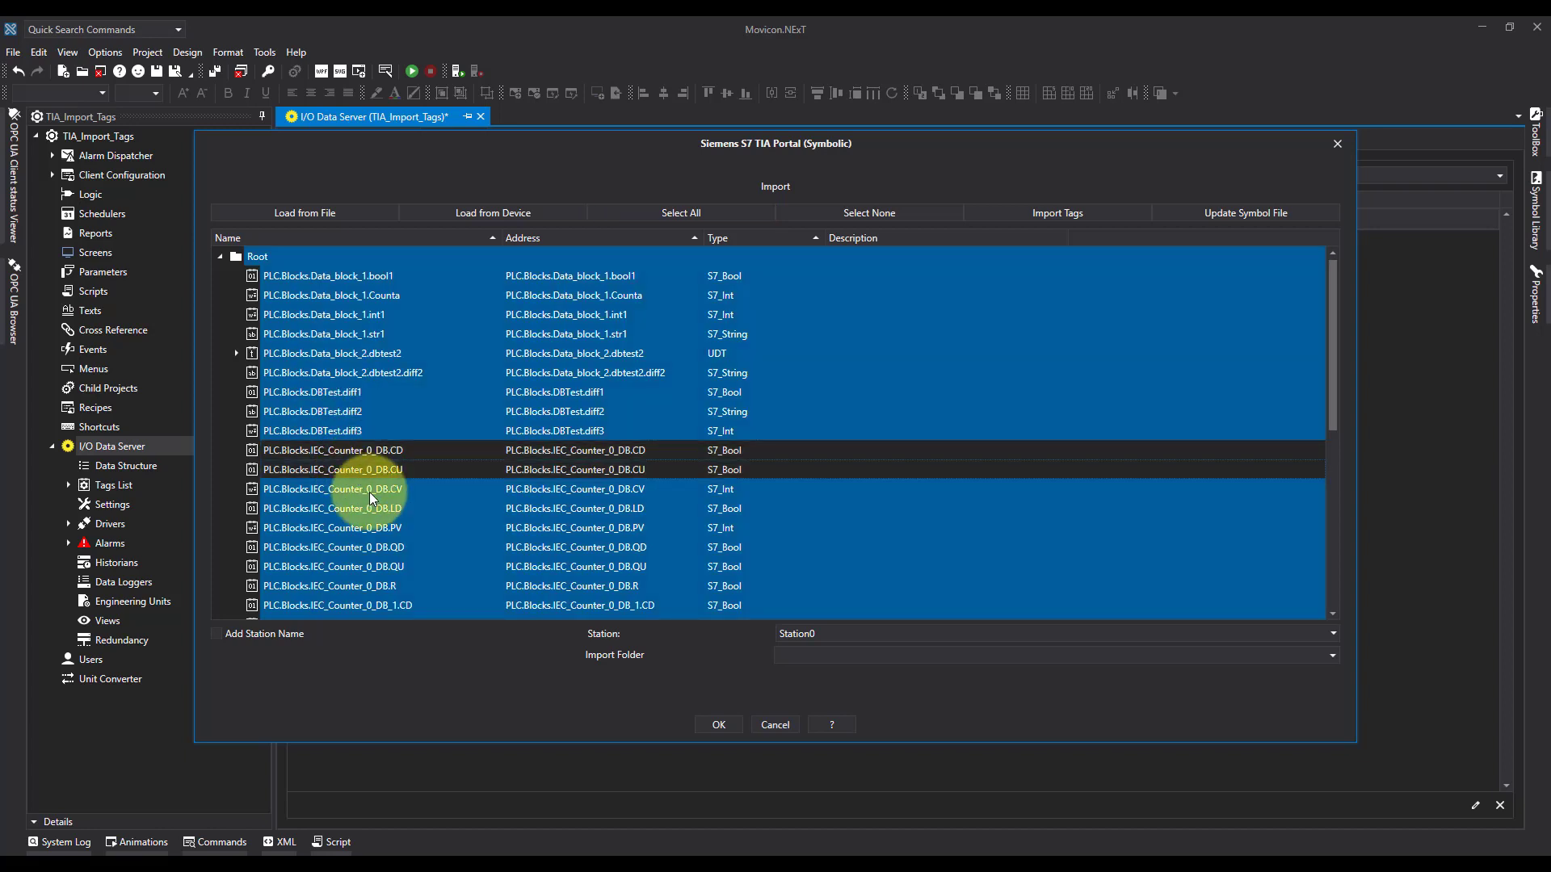
pyautogui.keyDown('ctrl'); pyautogui.click(371, 491); pyautogui.keyUp('ctrl')
pyautogui.keyDown('ctrl'); pyautogui.click(371, 509); pyautogui.keyUp('ctrl')
pyautogui.keyDown('ctrl'); pyautogui.click(378, 547); pyautogui.keyUp('ctrl')
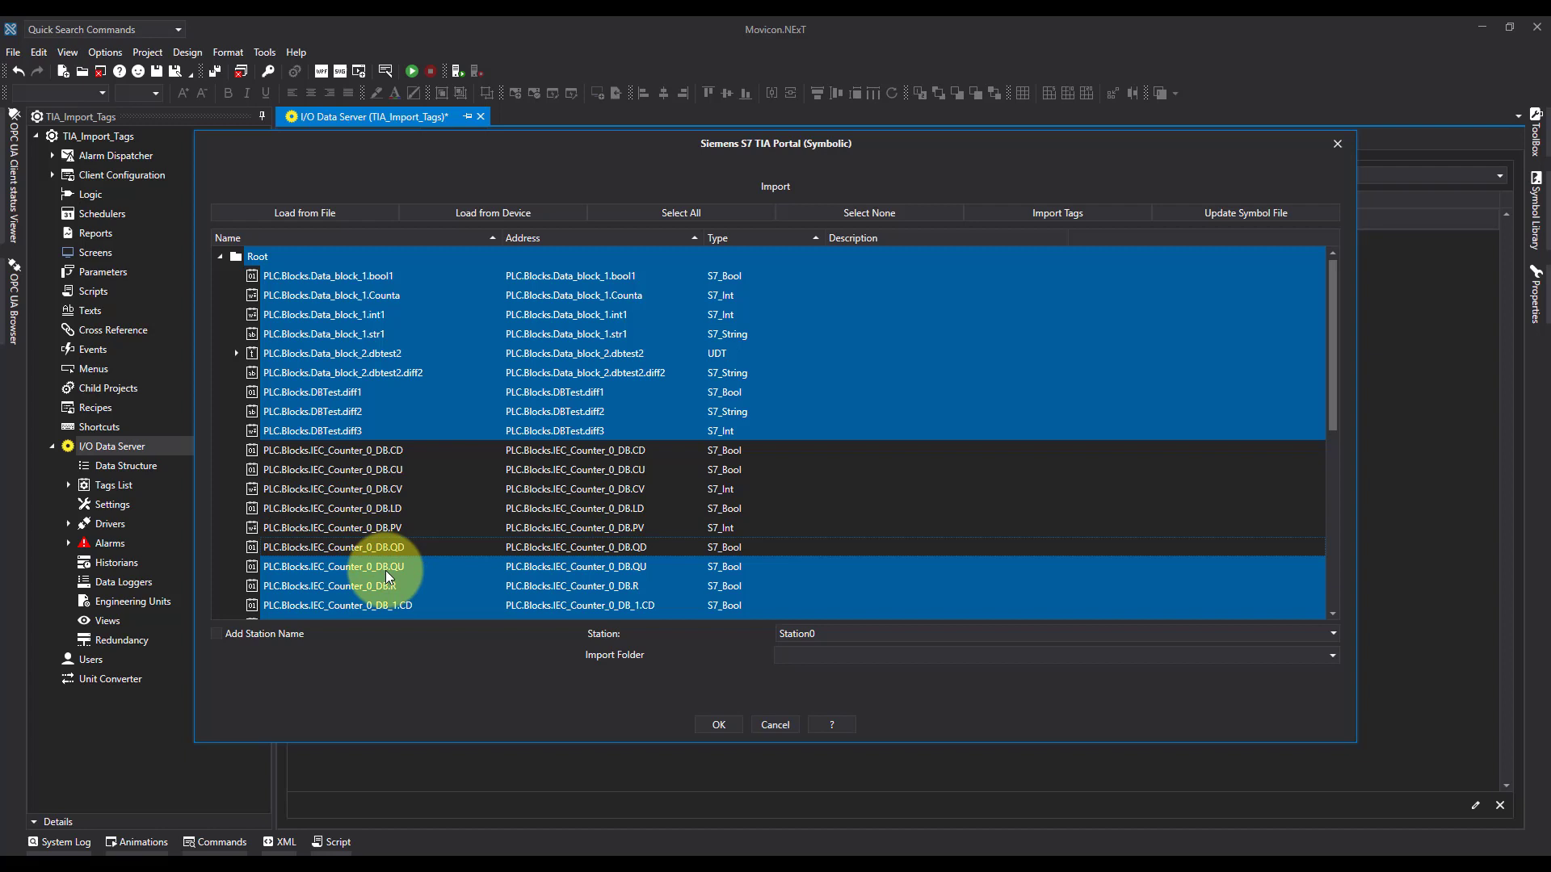
pyautogui.keyDown('ctrl'); pyautogui.click(387, 568); pyautogui.keyUp('ctrl')
pyautogui.keyDown('ctrl'); pyautogui.click(391, 588); pyautogui.keyUp('ctrl')
# - Deselect the IEC_Counter_0_DB_1 tags and the IEC_Timer_0_DB_1 tags, including RU and ST
pyautogui.keyDown('ctrl'); pyautogui.click(394, 604); pyautogui.keyUp('ctrl')
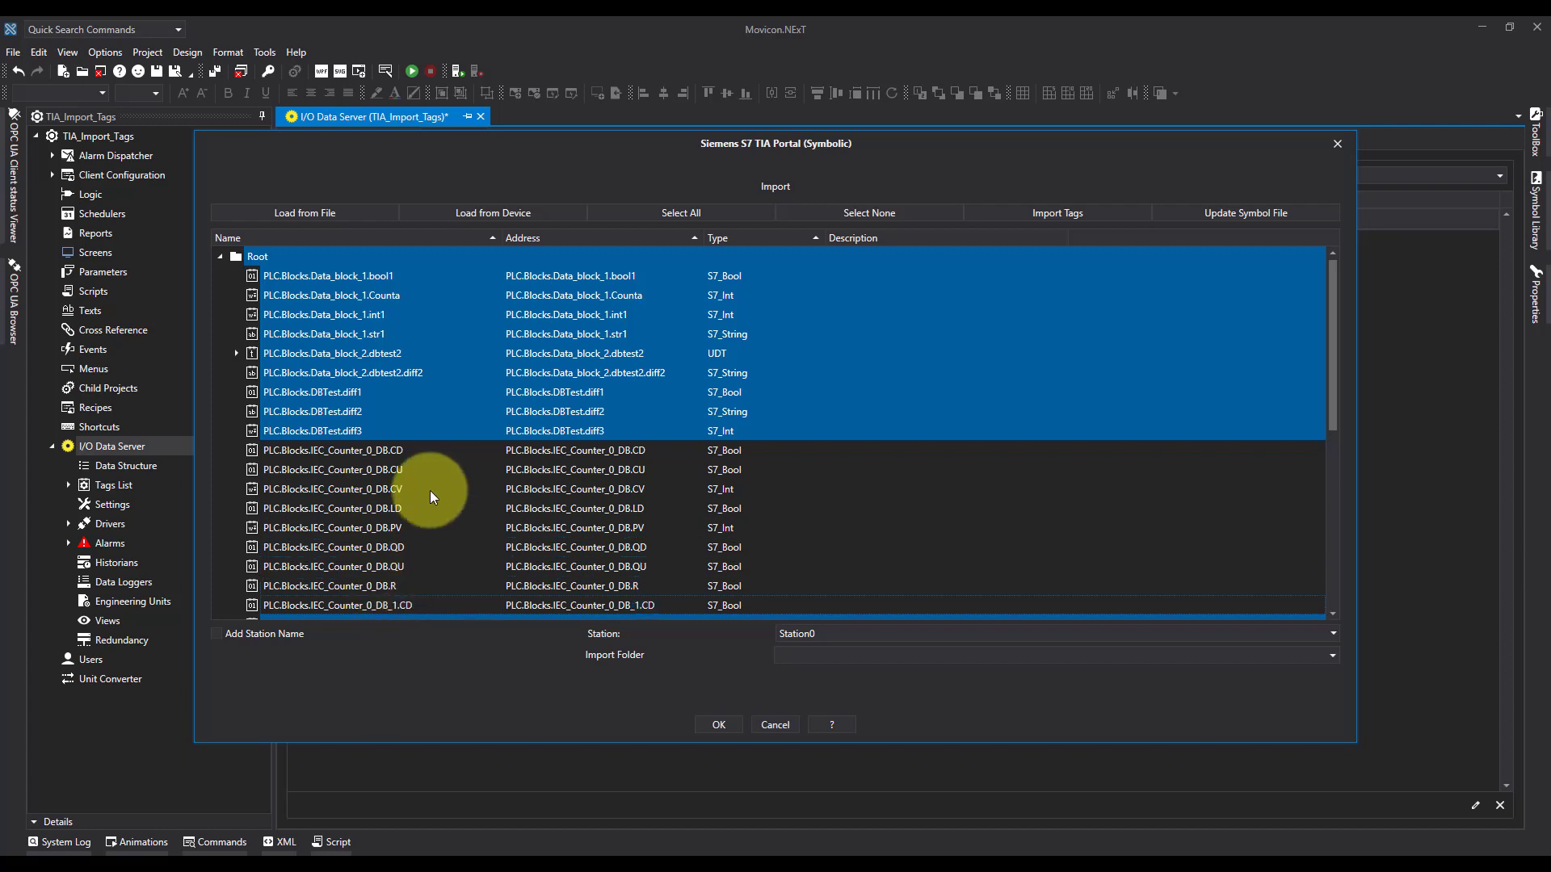
pyautogui.scroll(-3, 430, 491)
pyautogui.scroll(-2, 400, 484)
pyautogui.keyDown('ctrl'); pyautogui.click(398, 335); pyautogui.keyUp('ctrl')
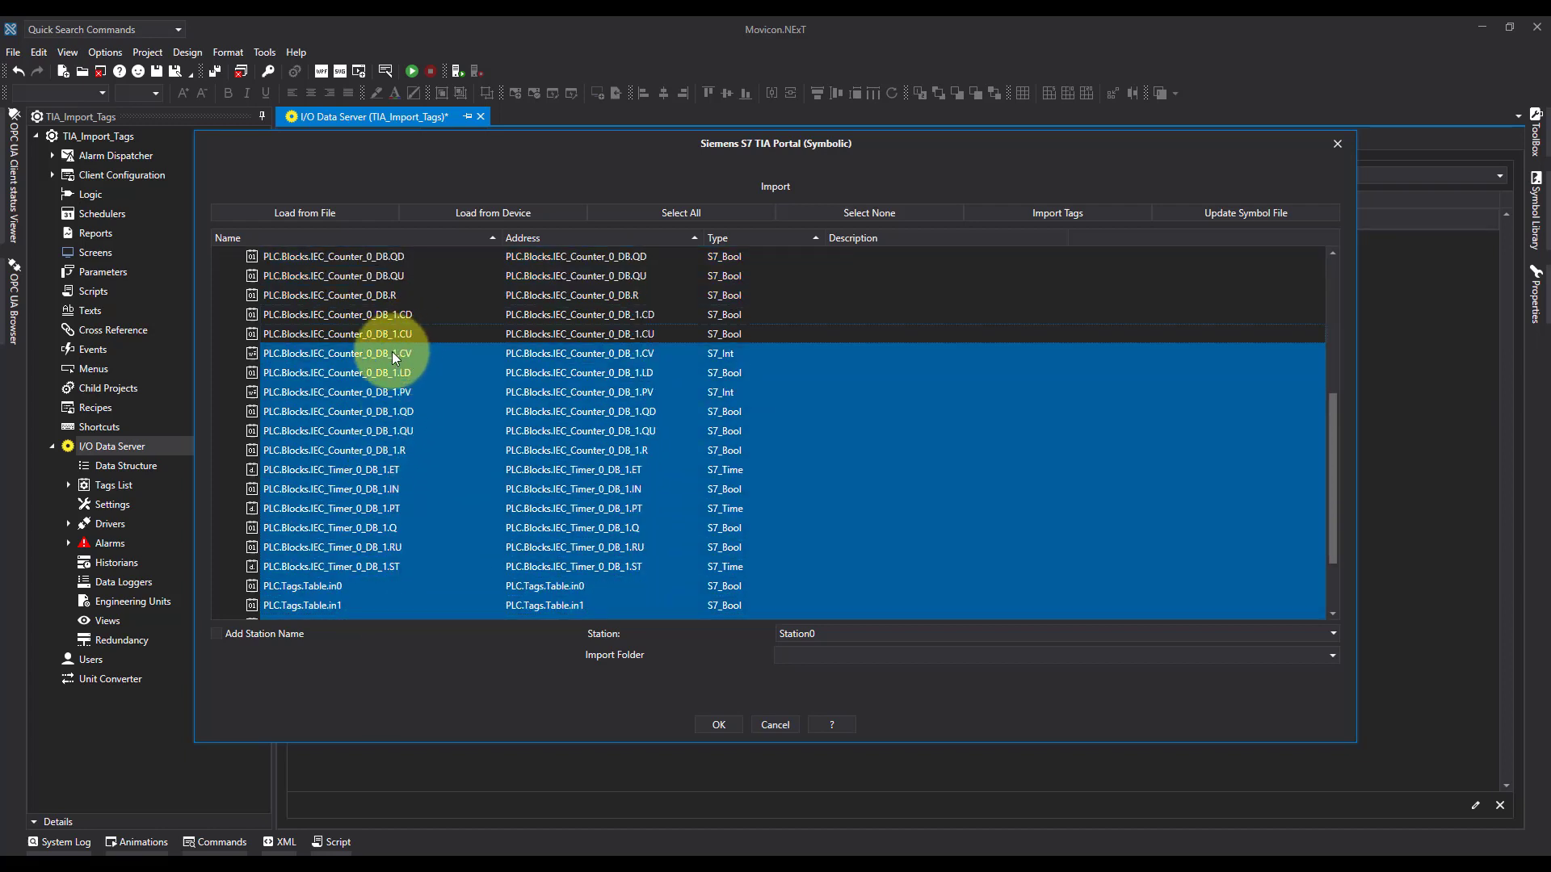
pyautogui.keyDown('ctrl'); pyautogui.click(380, 372); pyautogui.keyUp('ctrl')
pyautogui.keyDown('ctrl'); pyautogui.click(371, 413); pyautogui.keyUp('ctrl')
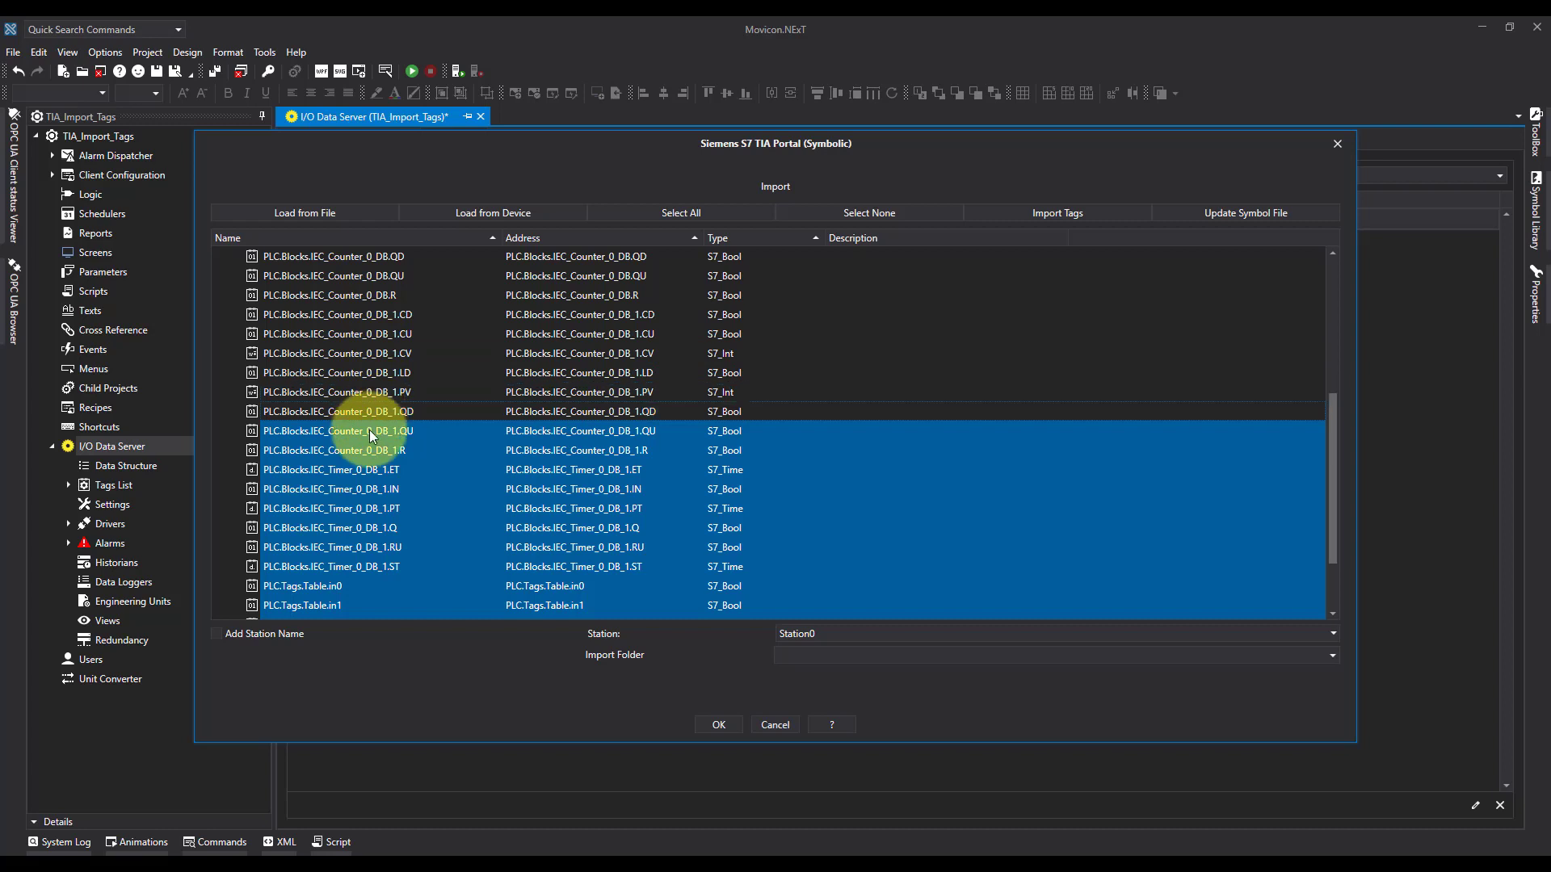
pyautogui.keyDown('ctrl'); pyautogui.click(362, 451); pyautogui.keyUp('ctrl')
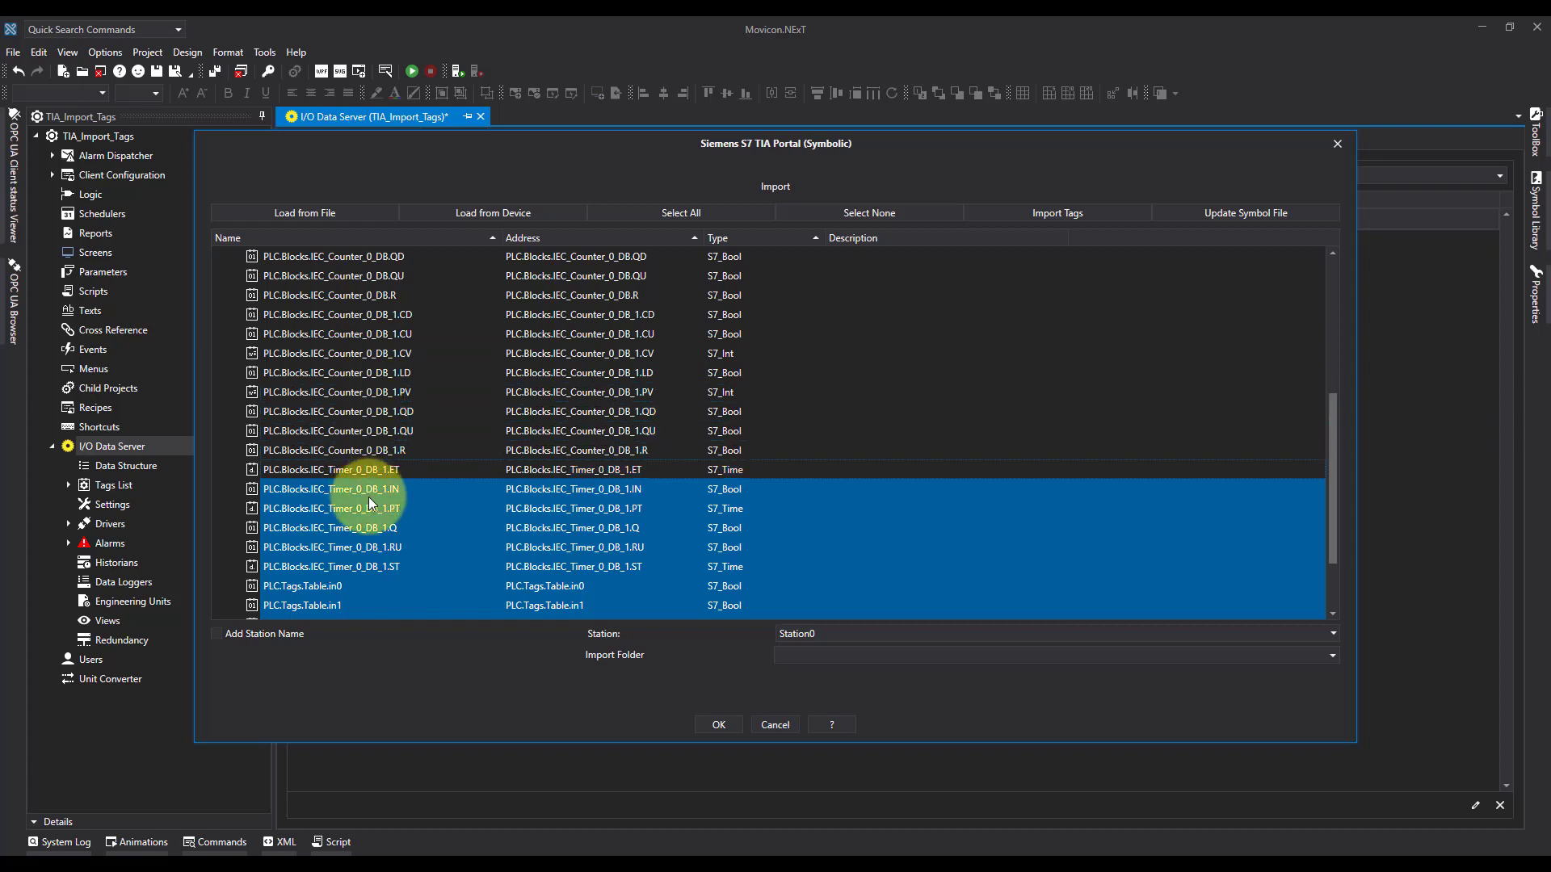
pyautogui.keyDown('ctrl'); pyautogui.click(368, 489); pyautogui.keyUp('ctrl')
pyautogui.keyDown('ctrl'); pyautogui.click(372, 528); pyautogui.keyUp('ctrl')
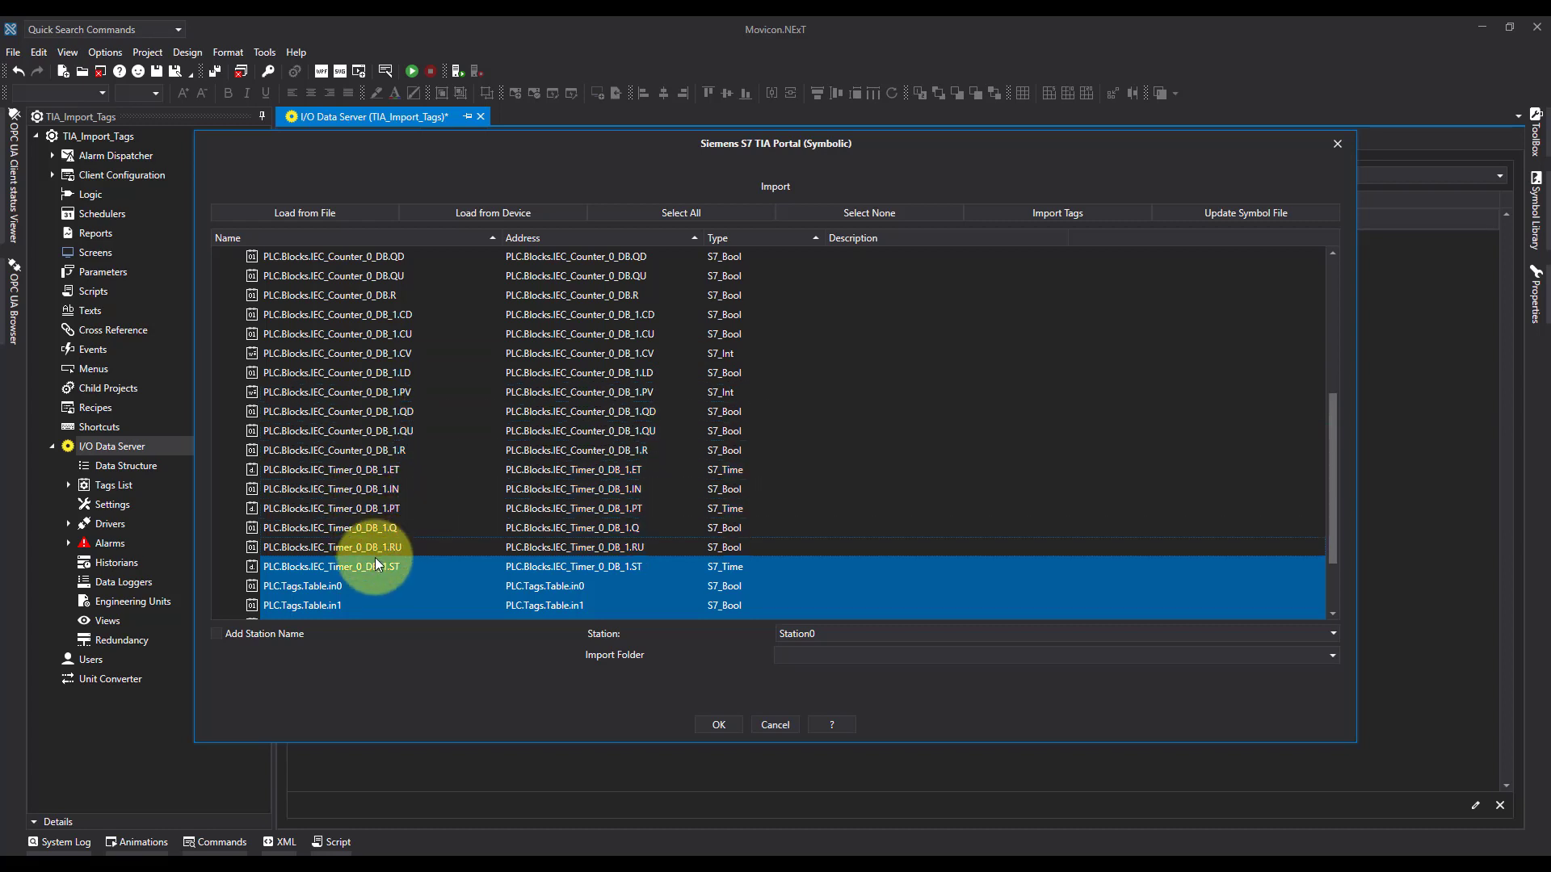
pyautogui.keyDown('ctrl'); pyautogui.click(375, 566); pyautogui.keyUp('ctrl')
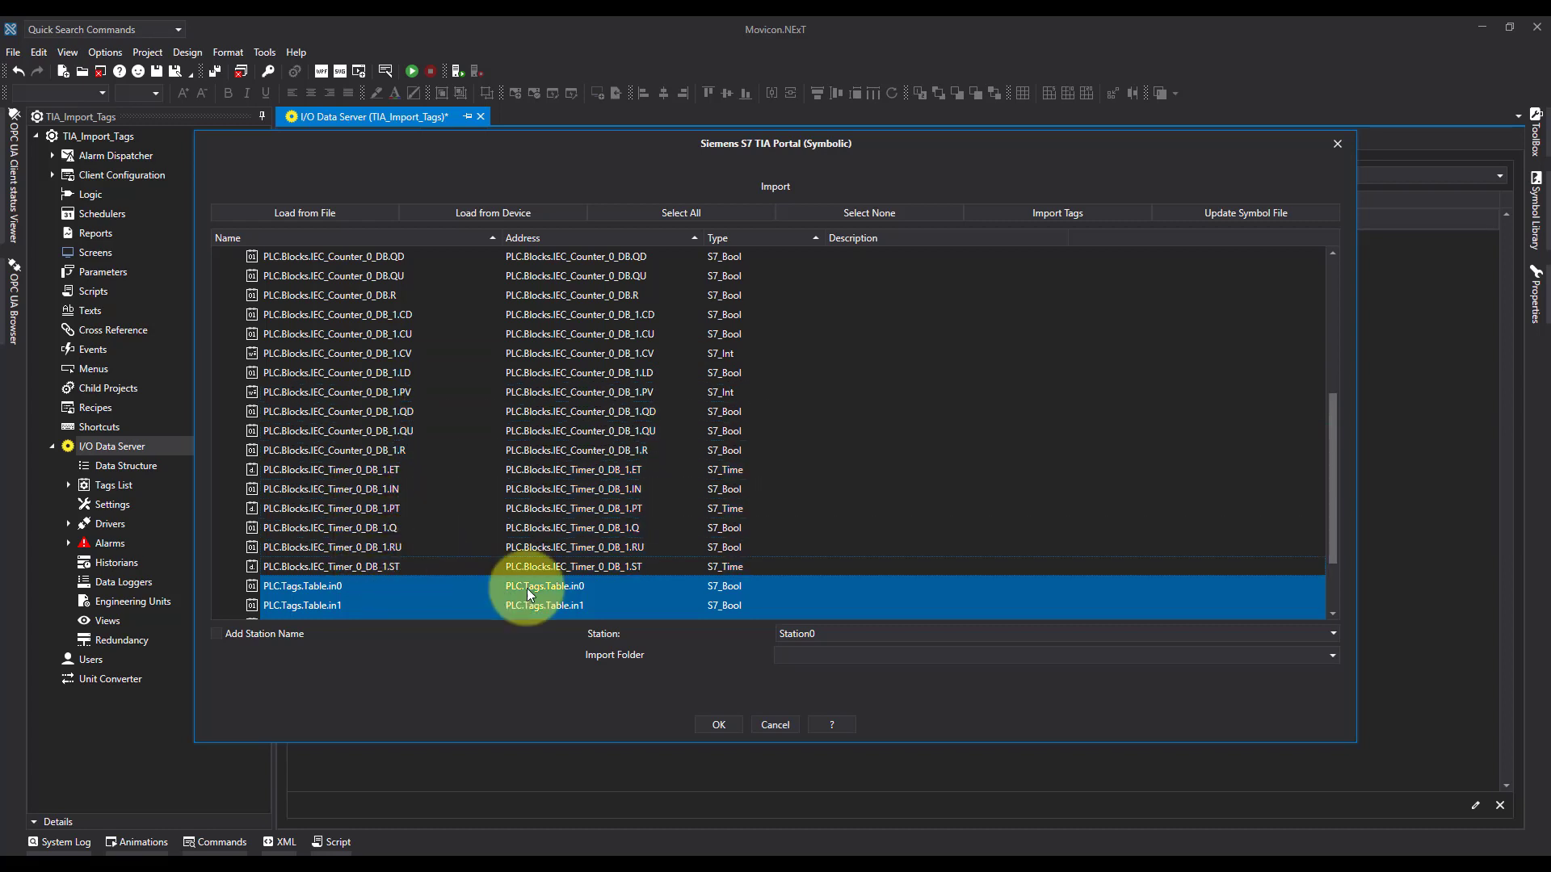
# - Import the selected tags and select all of them under Station0 with Ctrl+A
pyautogui.click(727, 729)
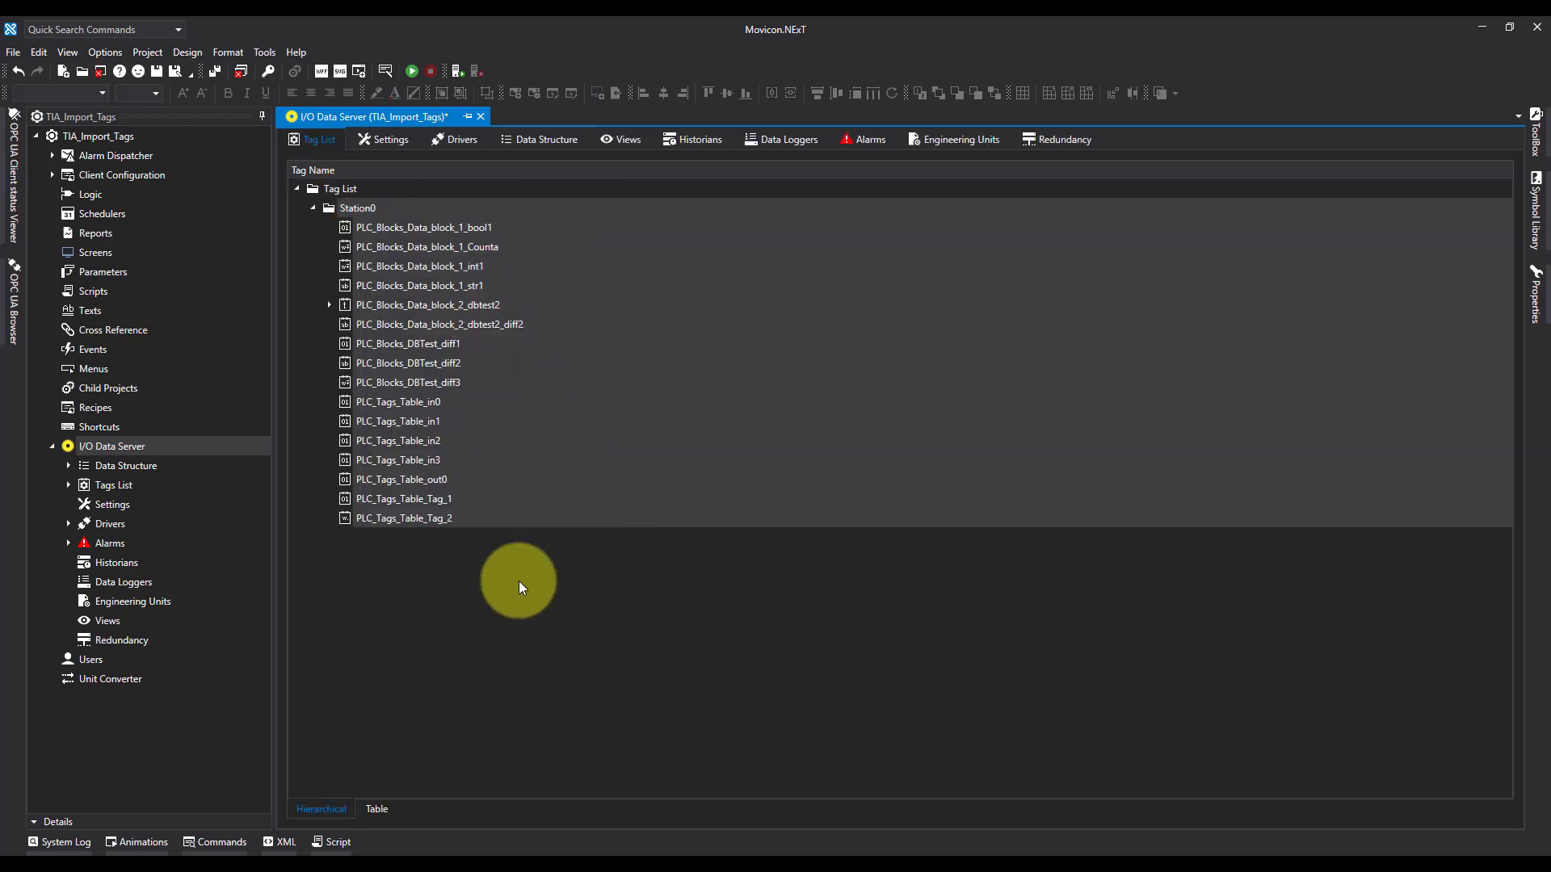
pyautogui.hotkey('ctrl', 'a')
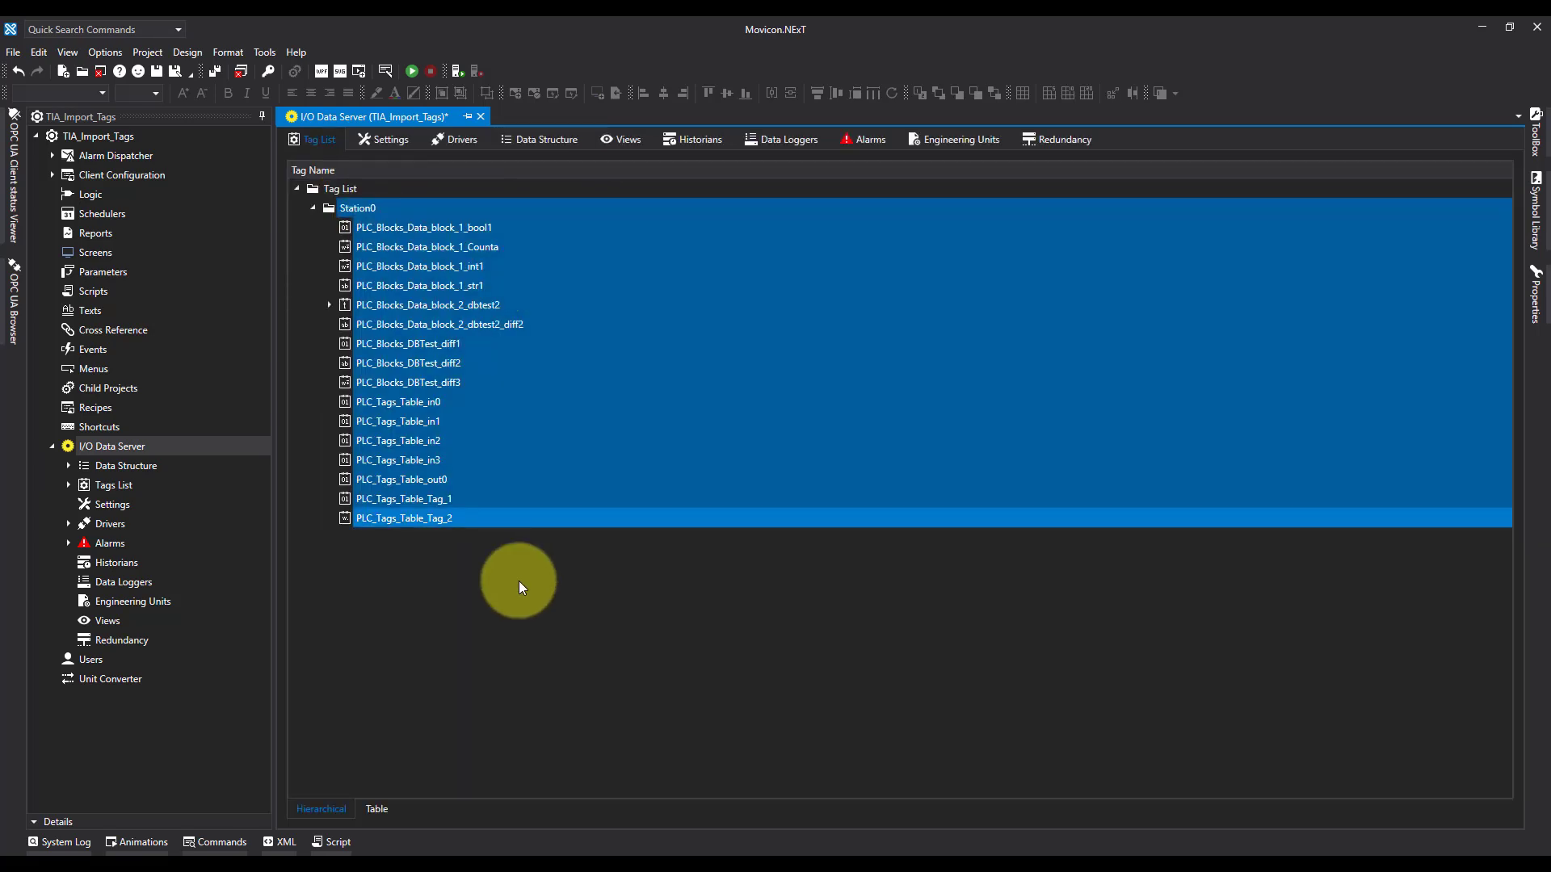